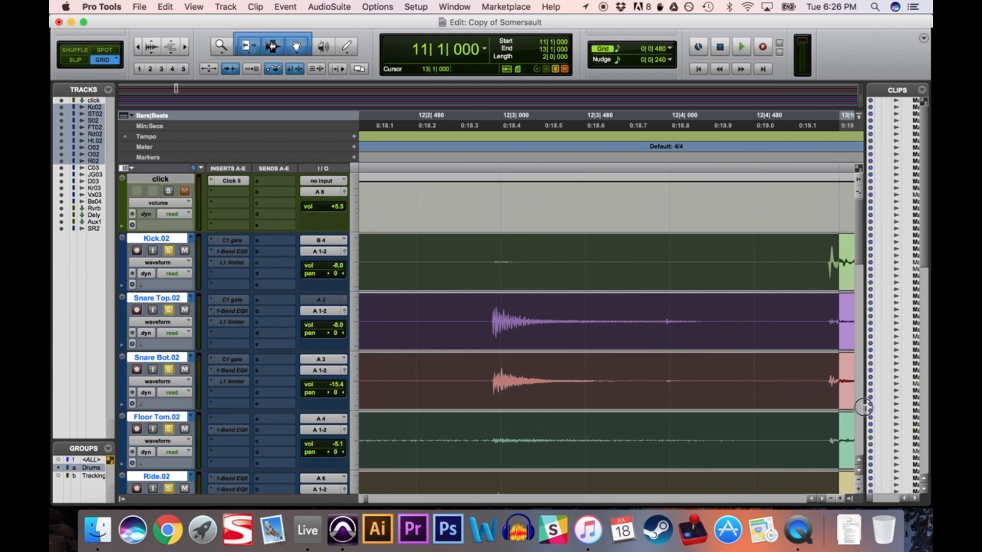
Step: Examine the drum tracks from Kick to Room around the hits between bars 11 and 13
{"action": "scroll", "coordinate": [681, 360], "scroll_direction": "left", "scroll_amount": 10}
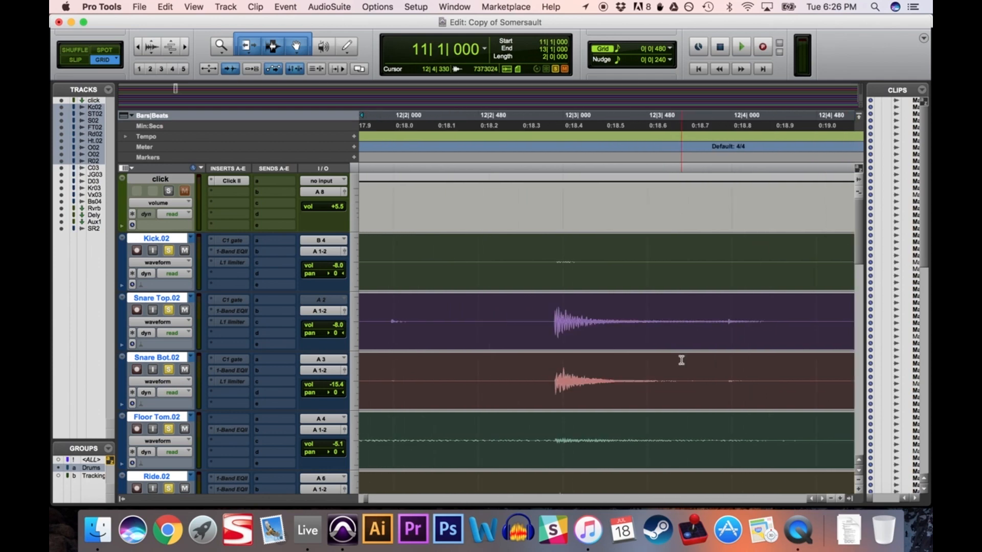
{"action": "scroll", "coordinate": [681, 360], "scroll_direction": "down", "scroll_amount": 2}
{"action": "scroll", "coordinate": [681, 361], "scroll_direction": "right", "scroll_amount": 8}
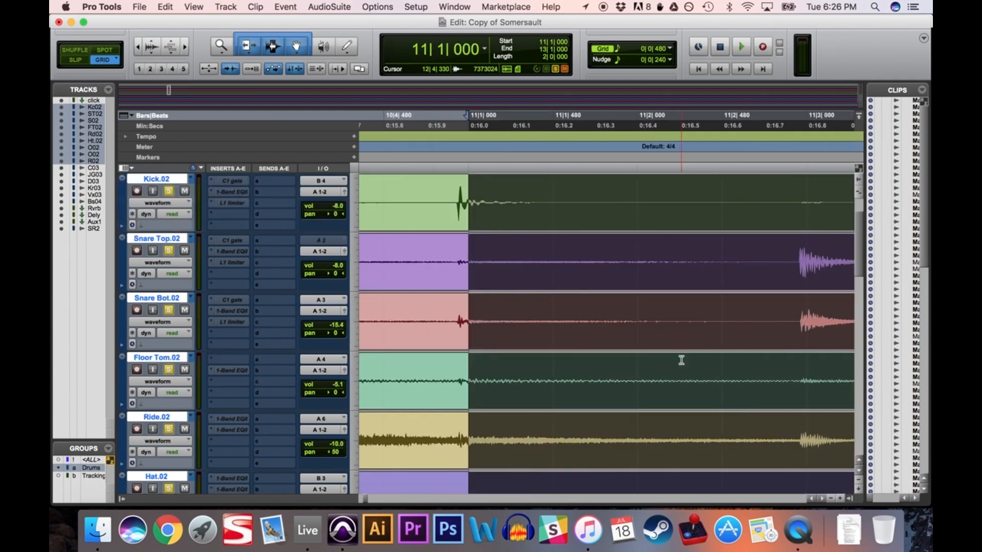
{"action": "scroll", "coordinate": [681, 360], "scroll_direction": "up", "scroll_amount": 2}
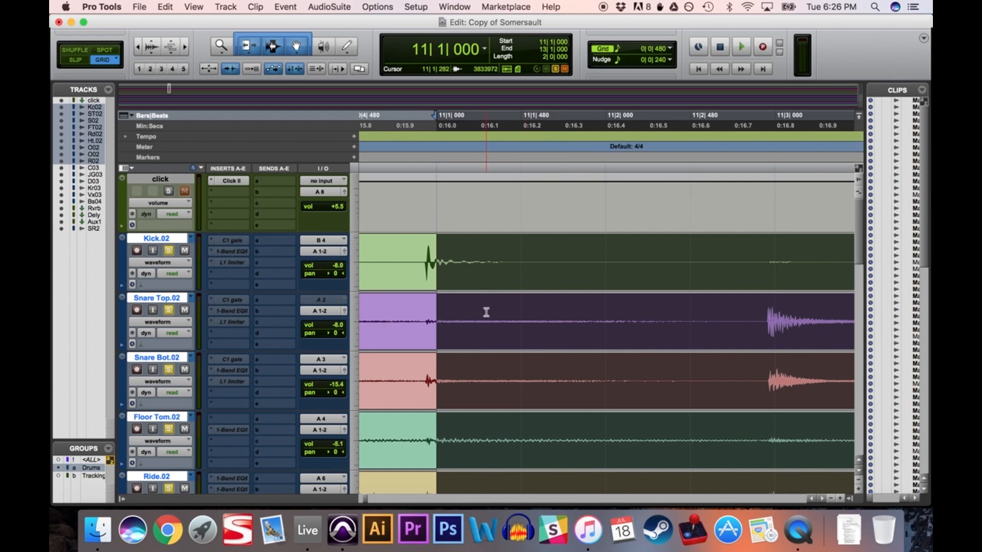
{"action": "scroll", "coordinate": [489, 313], "scroll_direction": "down", "scroll_amount": 4}
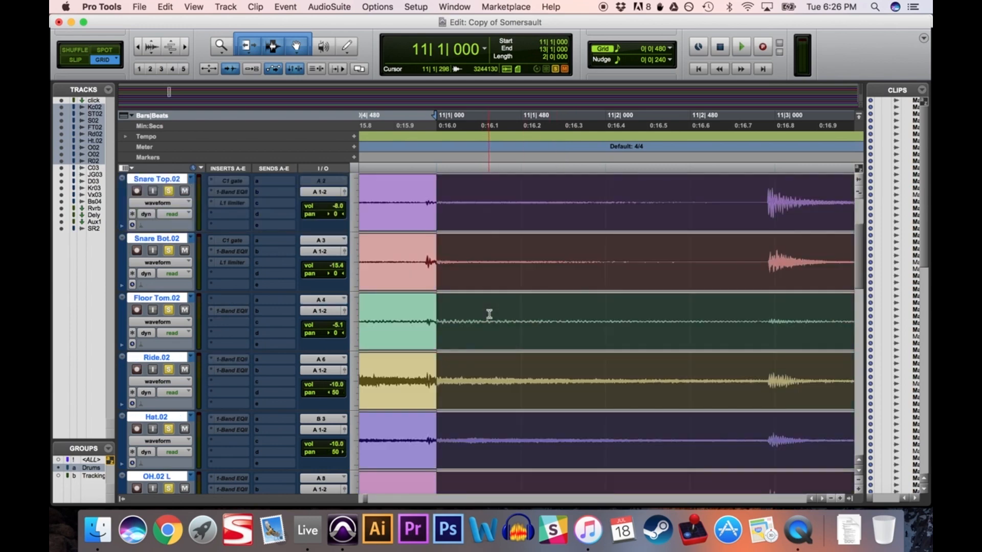
{"action": "scroll", "coordinate": [489, 314], "scroll_direction": "down", "scroll_amount": 6}
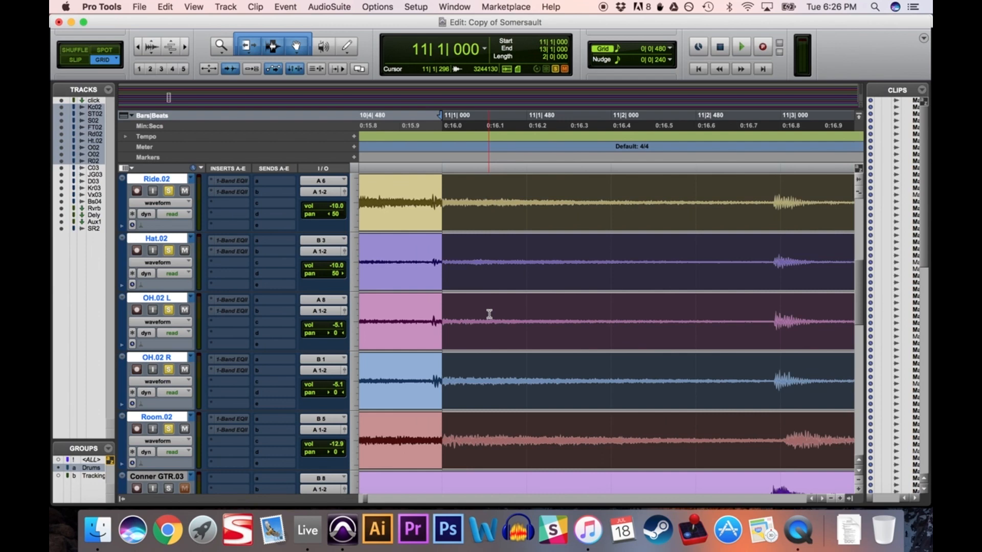
{"action": "scroll", "coordinate": [490, 314], "scroll_direction": "up", "scroll_amount": 10}
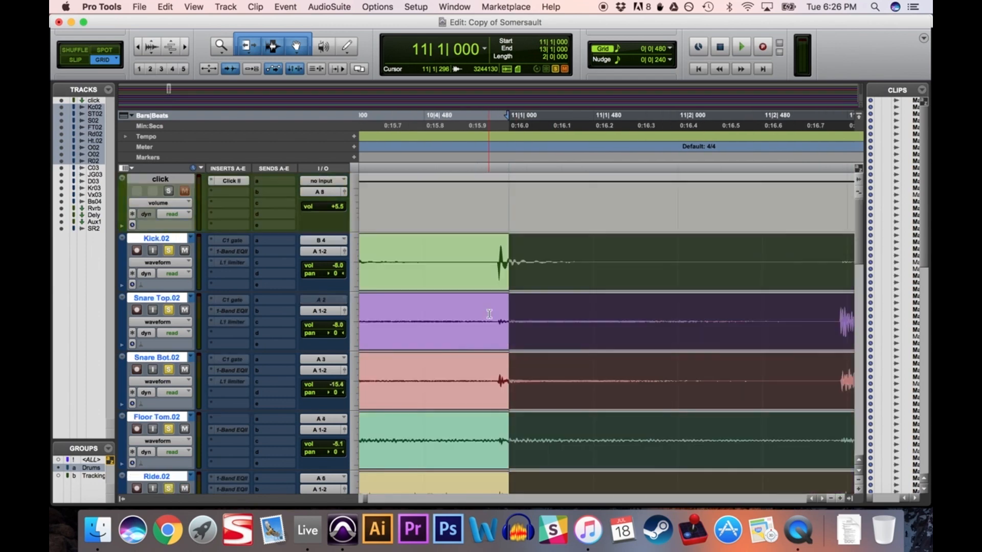
Step: Switch to Slip mode and move the edit cursor to the kick transient just before bar 11, at 10|4|899
{"action": "left_click", "coordinate": [73, 61]}
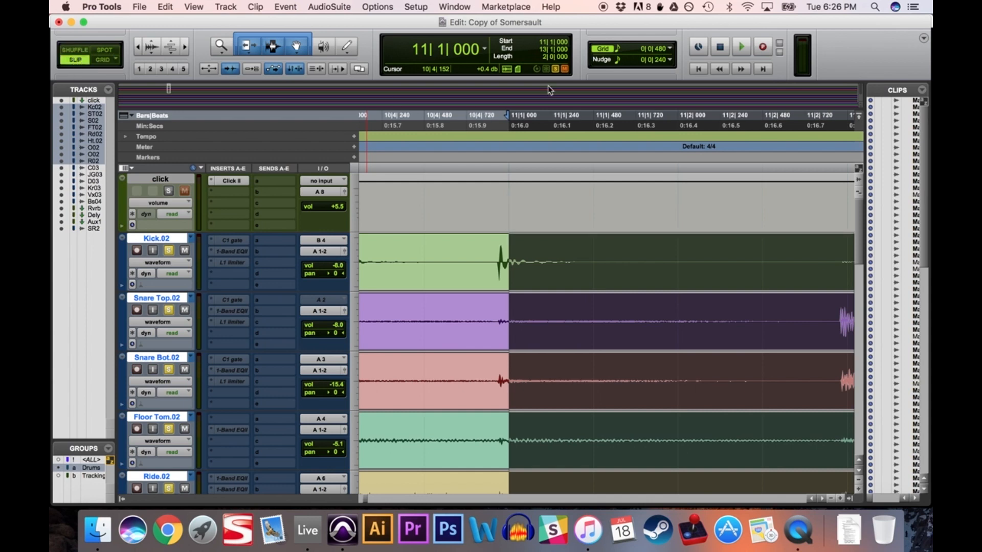
{"action": "left_click", "coordinate": [185, 50]}
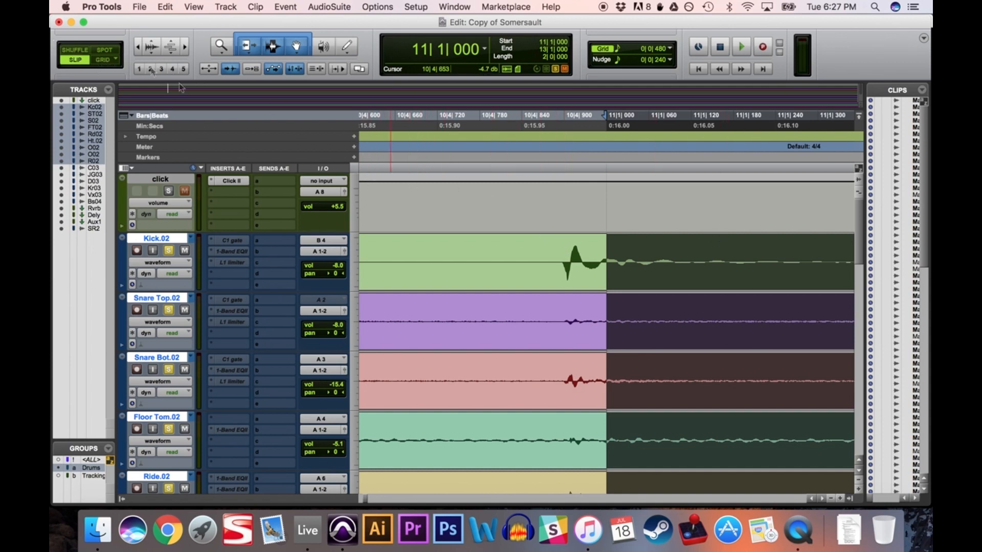
{"action": "scroll", "coordinate": [412, 223], "scroll_direction": "left", "scroll_amount": 3}
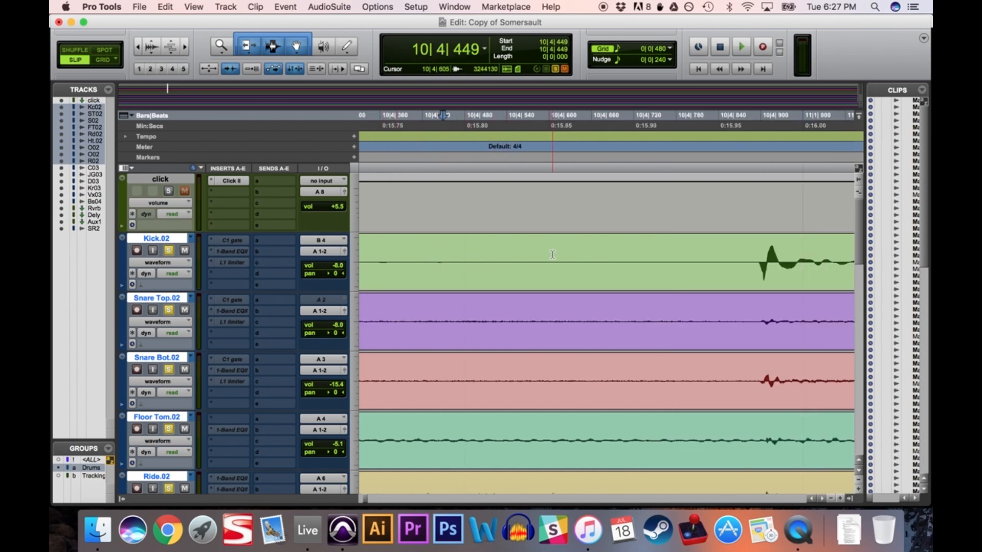
{"action": "key", "text": "Tab"}
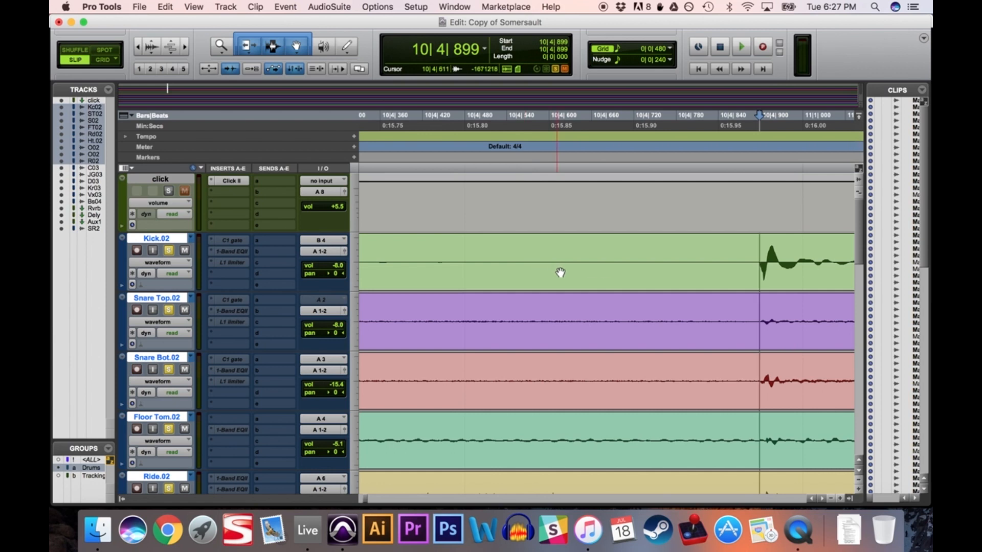
Step: Check the cursor position against the kick's onset up close and separate the clips on all drum tracks there
{"action": "left_click", "coordinate": [186, 48]}
{"action": "left_click", "coordinate": [186, 48]}
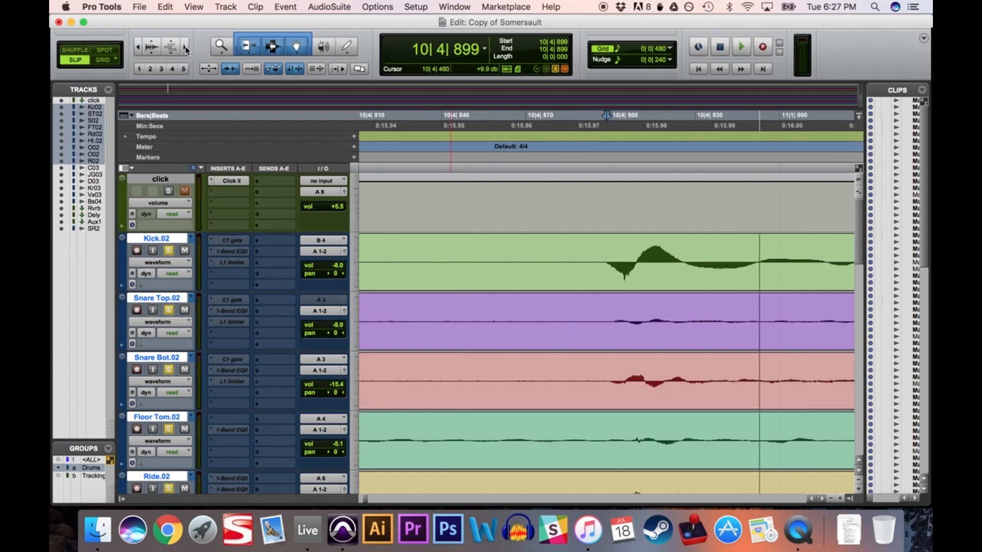
{"action": "left_click", "coordinate": [185, 47]}
{"action": "left_click", "coordinate": [185, 47]}
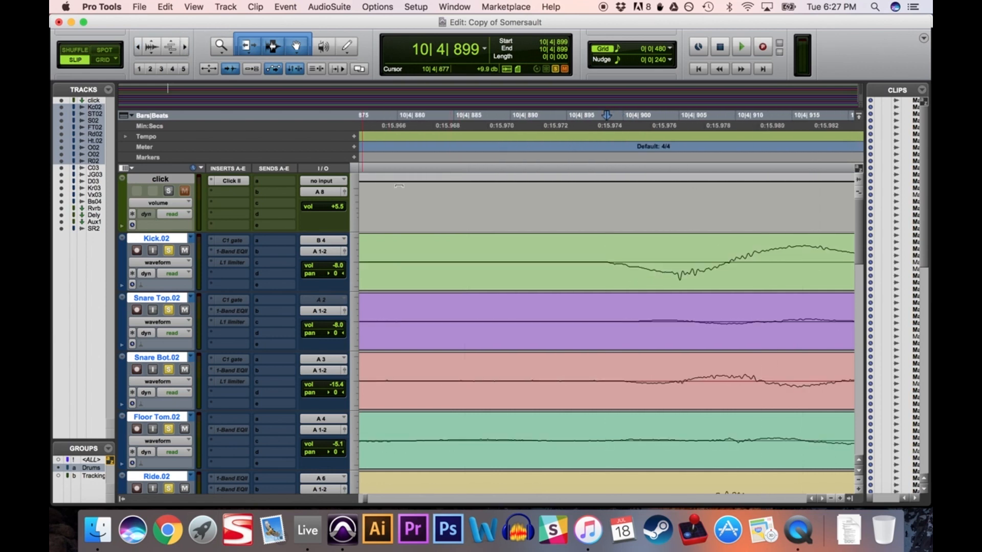
{"action": "left_click", "coordinate": [138, 48]}
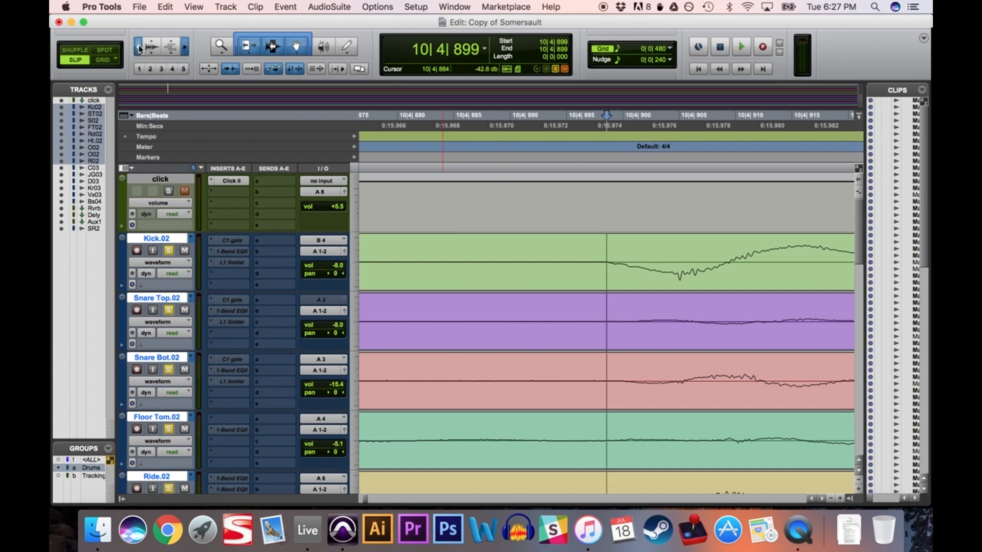
{"action": "left_click", "coordinate": [138, 48]}
{"action": "left_click", "coordinate": [139, 47]}
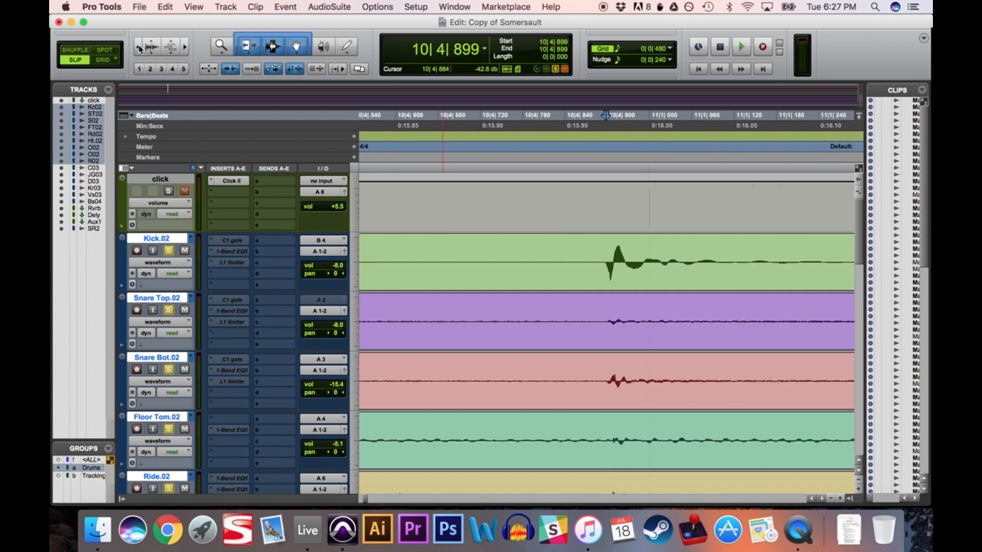
{"action": "key", "text": "super+e"}
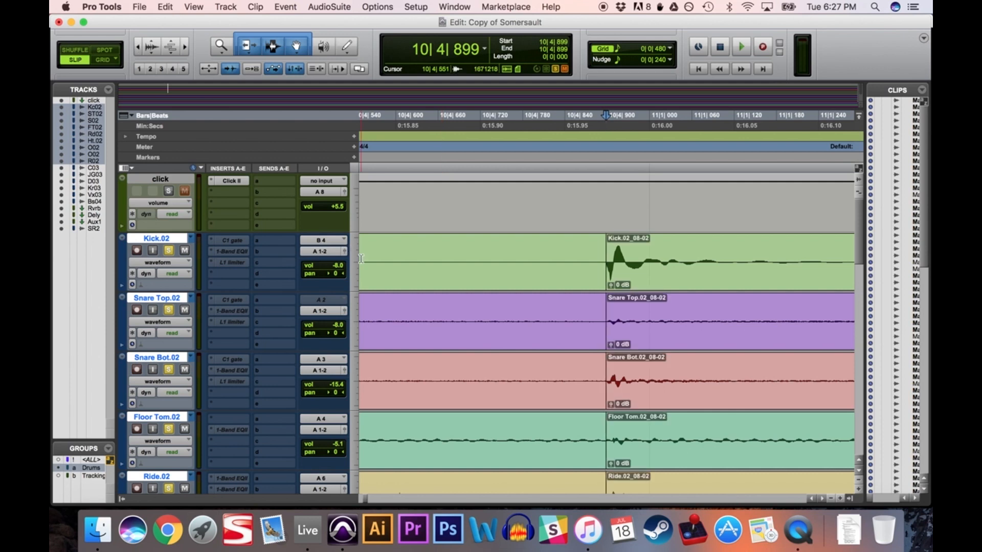
Step: Place the cursor just past the new kick split and examine all drum tracks for the next hit
{"action": "left_click", "coordinate": [653, 297]}
{"action": "scroll", "coordinate": [742, 295], "scroll_direction": "right", "scroll_amount": 3}
{"action": "scroll", "coordinate": [742, 295], "scroll_direction": "right", "scroll_amount": 2}
{"action": "scroll", "coordinate": [743, 295], "scroll_direction": "down", "scroll_amount": 5}
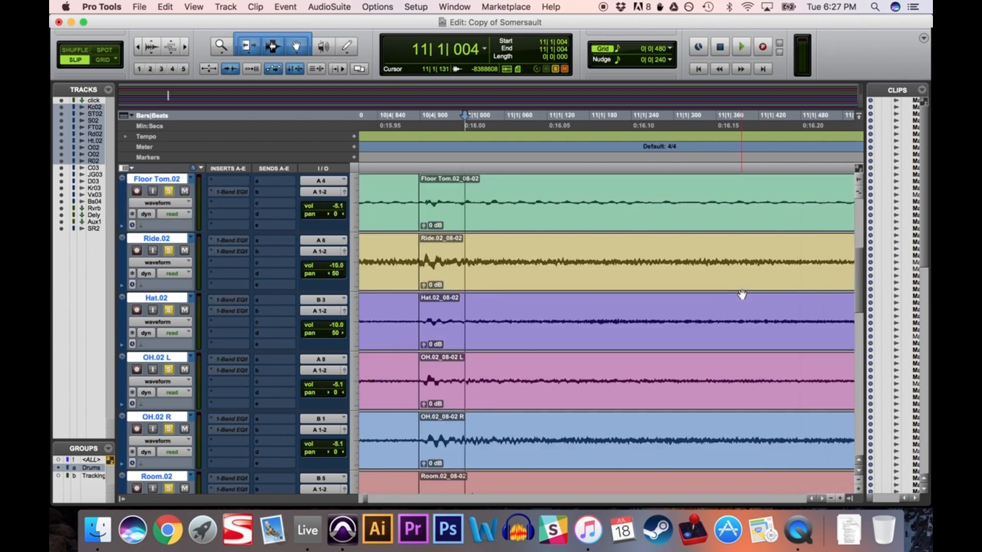
{"action": "scroll", "coordinate": [742, 295], "scroll_direction": "up", "scroll_amount": 1}
{"action": "scroll", "coordinate": [742, 295], "scroll_direction": "up", "scroll_amount": 3}
{"action": "scroll", "coordinate": [726, 296], "scroll_direction": "right", "scroll_amount": 3}
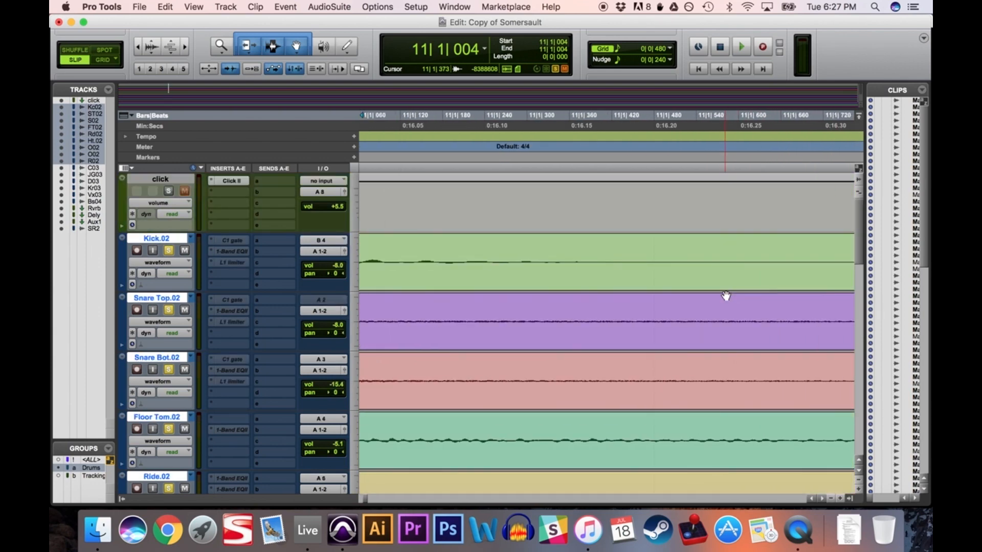
{"action": "scroll", "coordinate": [726, 296], "scroll_direction": "down", "scroll_amount": 5}
{"action": "scroll", "coordinate": [726, 295], "scroll_direction": "up", "scroll_amount": 4}
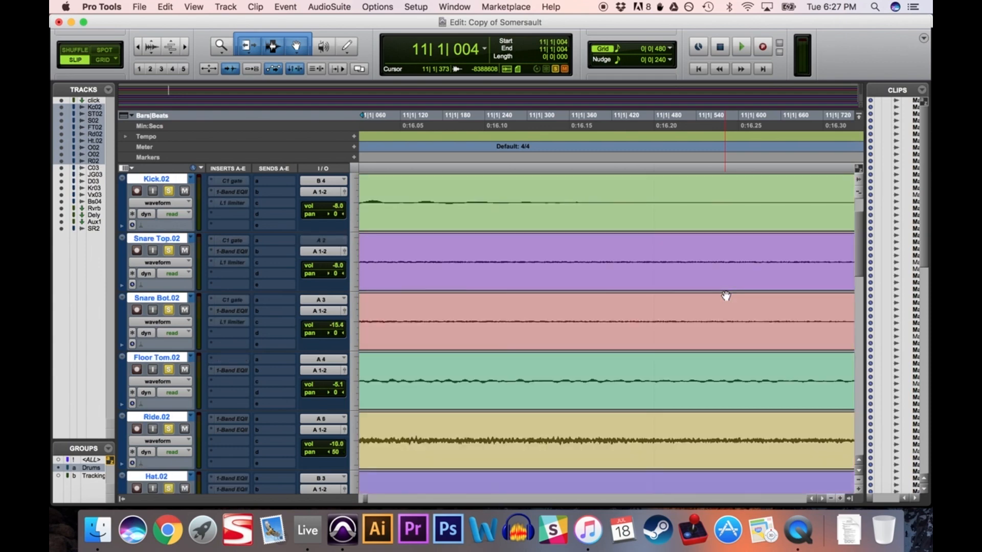
{"action": "scroll", "coordinate": [613, 254], "scroll_direction": "up", "scroll_amount": 1}
{"action": "scroll", "coordinate": [613, 255], "scroll_direction": "left", "scroll_amount": 4}
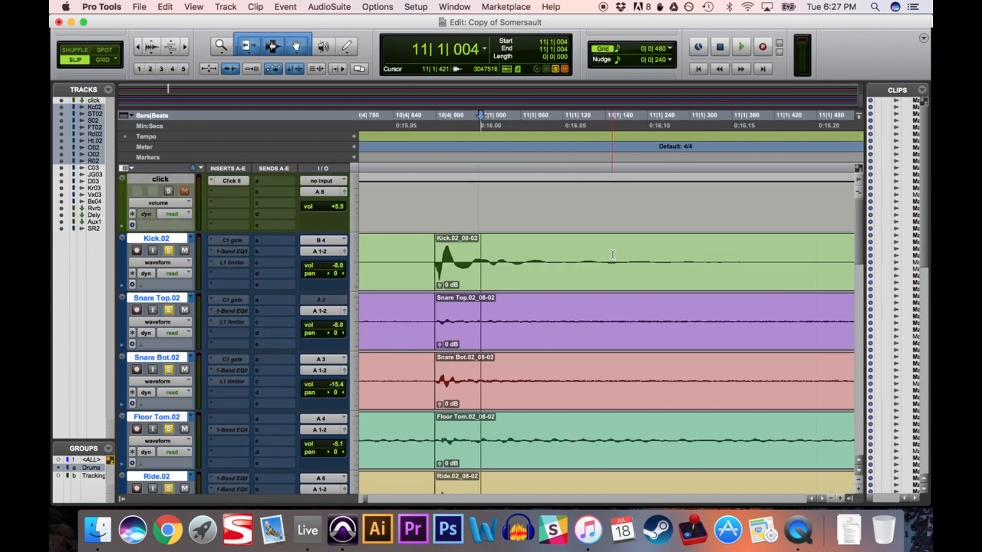
{"action": "scroll", "coordinate": [543, 263], "scroll_direction": "down", "scroll_amount": 3}
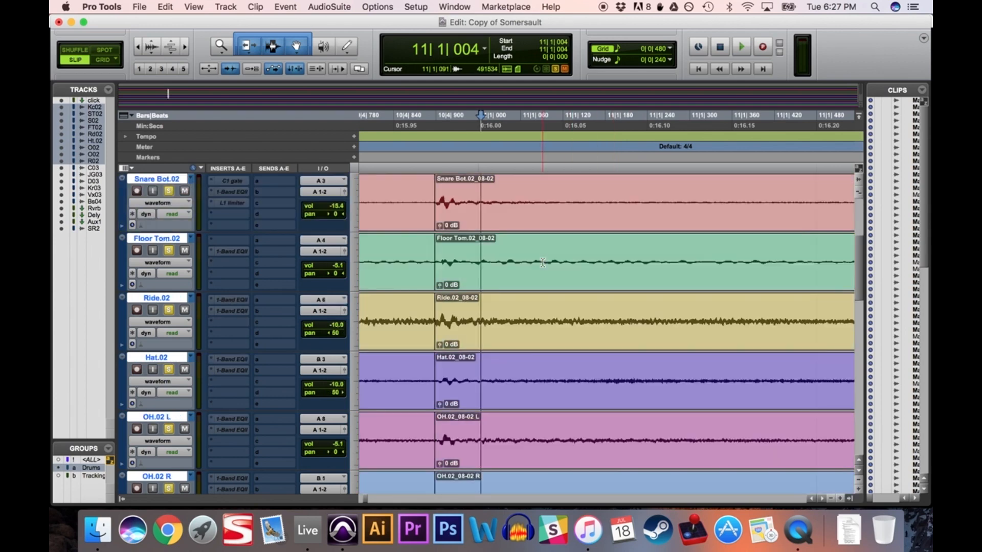
{"action": "scroll", "coordinate": [543, 262], "scroll_direction": "up", "scroll_amount": 3}
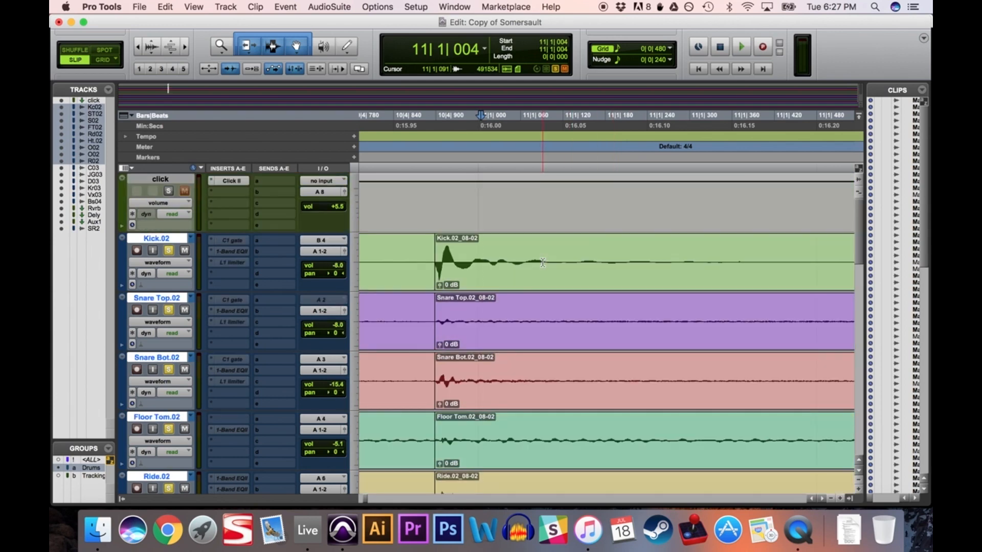
{"action": "scroll", "coordinate": [543, 263], "scroll_direction": "right", "scroll_amount": 4}
{"action": "scroll", "coordinate": [543, 262], "scroll_direction": "left", "scroll_amount": 3}
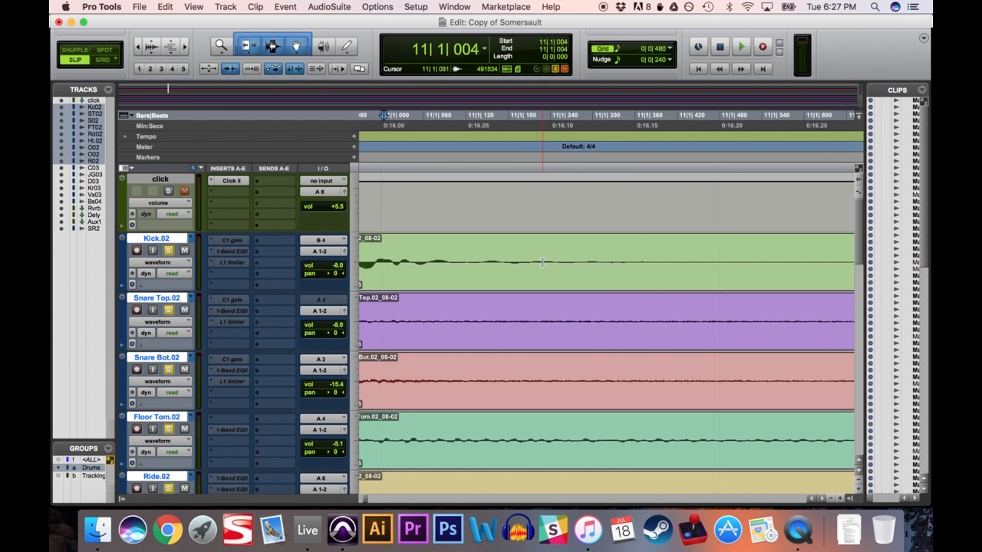
{"action": "scroll", "coordinate": [466, 203], "scroll_direction": "left", "scroll_amount": 4}
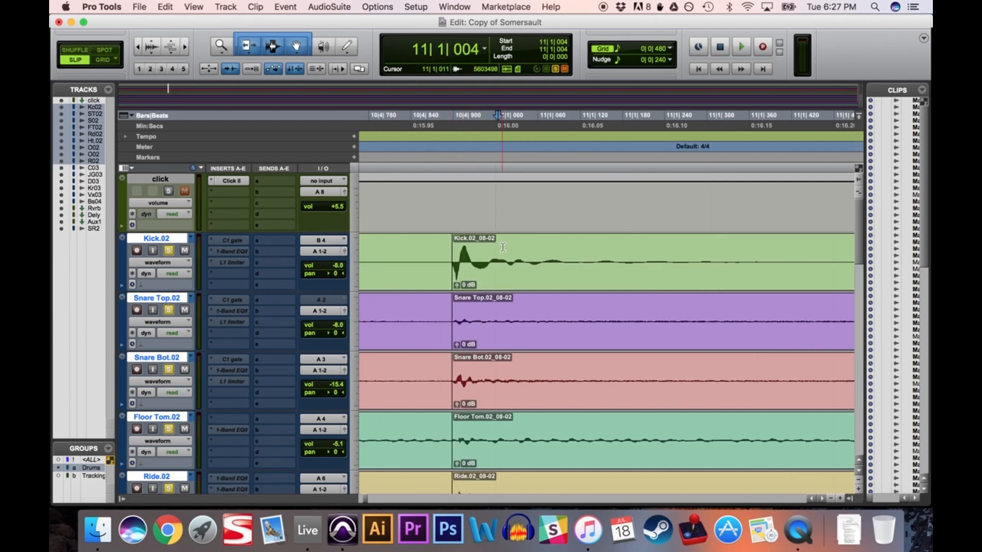
{"action": "scroll", "coordinate": [679, 336], "scroll_direction": "right", "scroll_amount": 5}
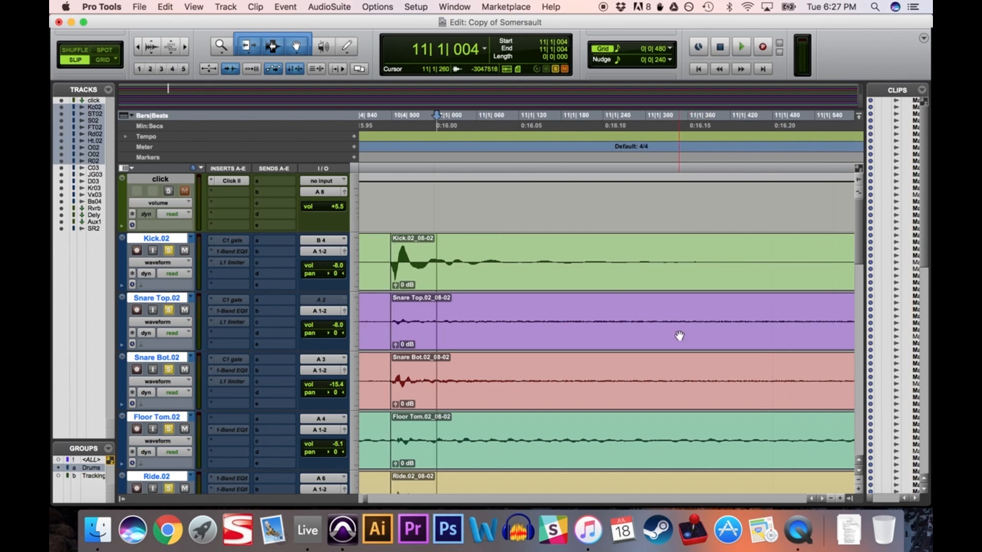
{"action": "scroll", "coordinate": [679, 335], "scroll_direction": "down", "scroll_amount": 10}
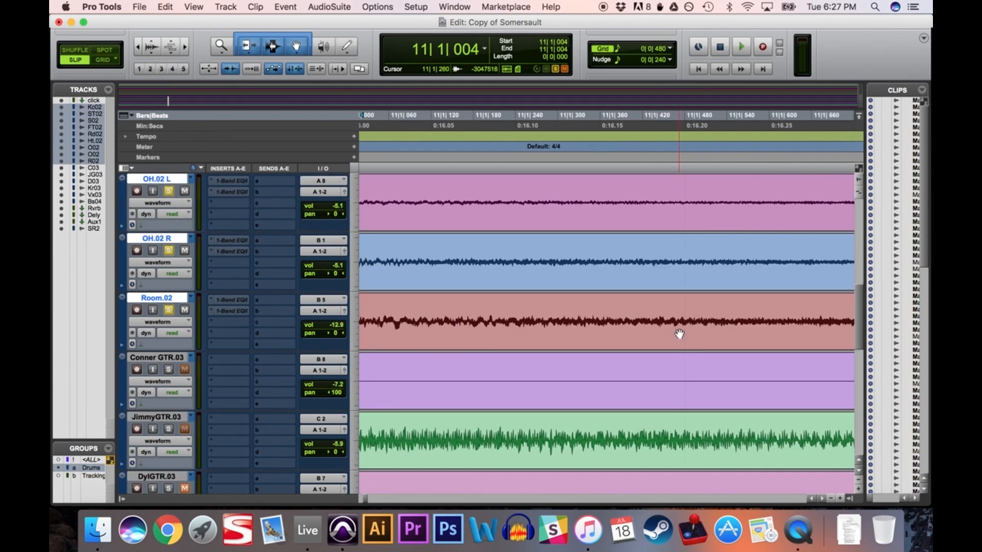
Step: Advance to the next transient, enlarge the audio waveforms vertically, and place the cursor near the hi-hat hit at 11|1|931
{"action": "key", "text": "Tab"}
{"action": "scroll", "coordinate": [482, 299], "scroll_direction": "up", "scroll_amount": 5}
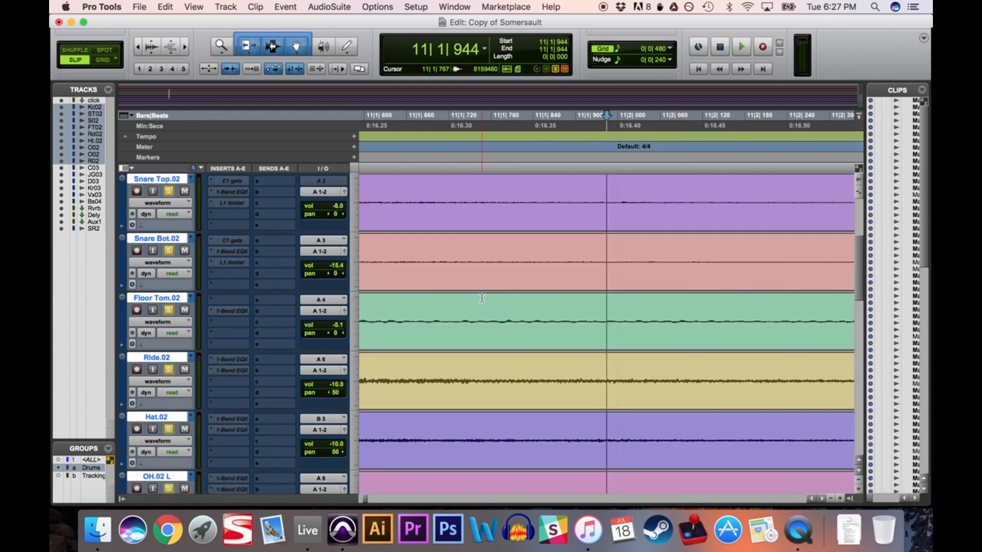
{"action": "scroll", "coordinate": [482, 299], "scroll_direction": "up", "scroll_amount": 2}
{"action": "scroll", "coordinate": [482, 298], "scroll_direction": "down", "scroll_amount": 3}
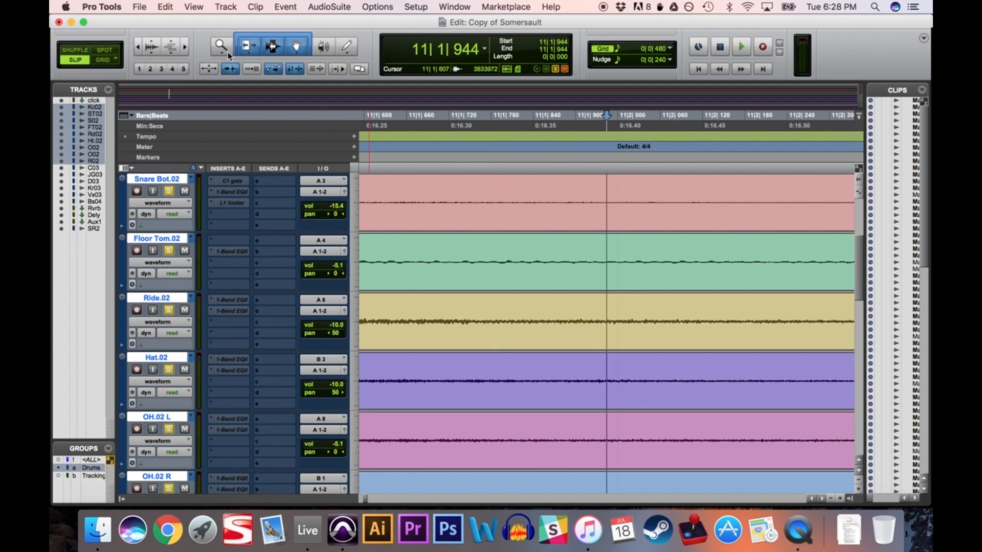
{"action": "left_click", "coordinate": [151, 47]}
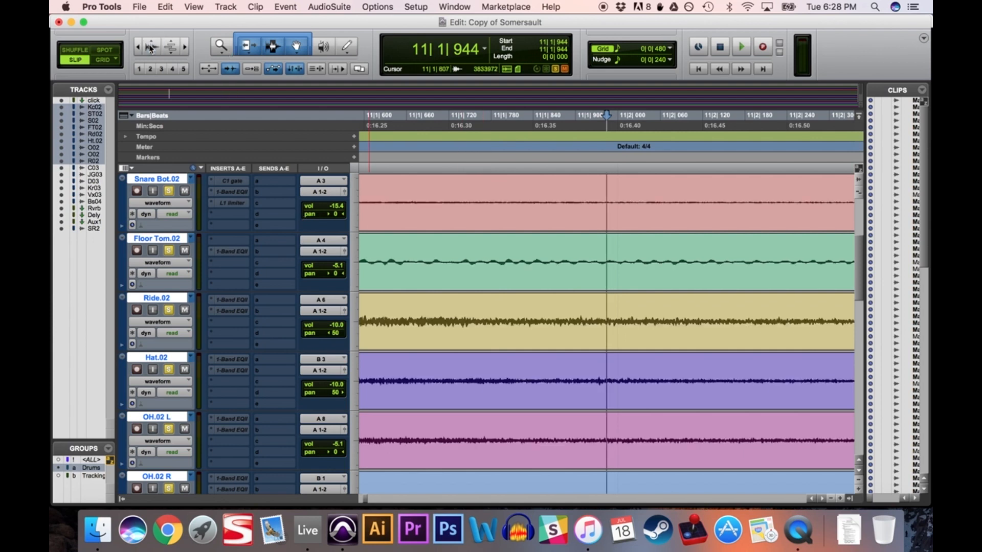
{"action": "left_click", "coordinate": [597, 379]}
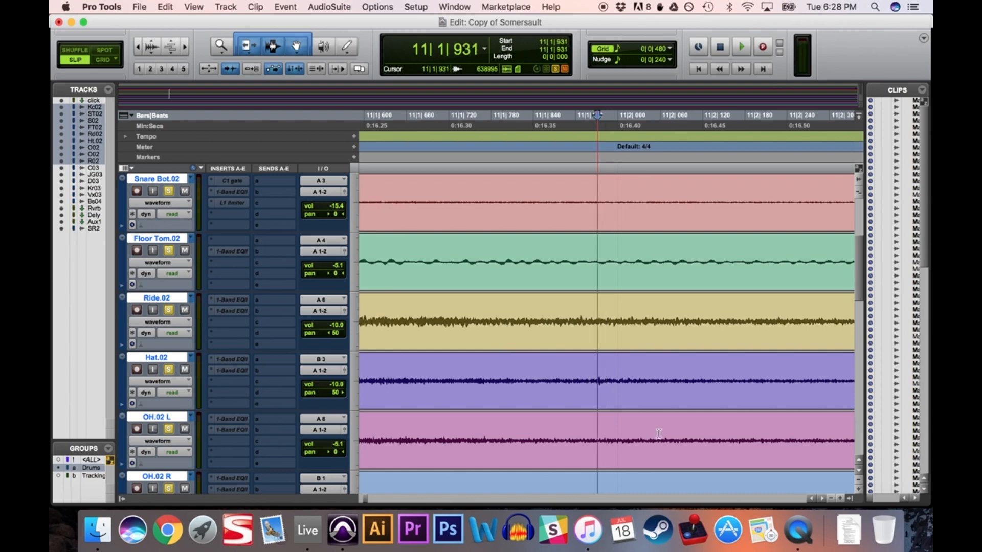
Step: Refine the cursor to the hi-hat onset at 11|1|932 and separate the clips on all drum tracks there
{"action": "left_click", "coordinate": [185, 48]}
{"action": "left_click", "coordinate": [185, 48]}
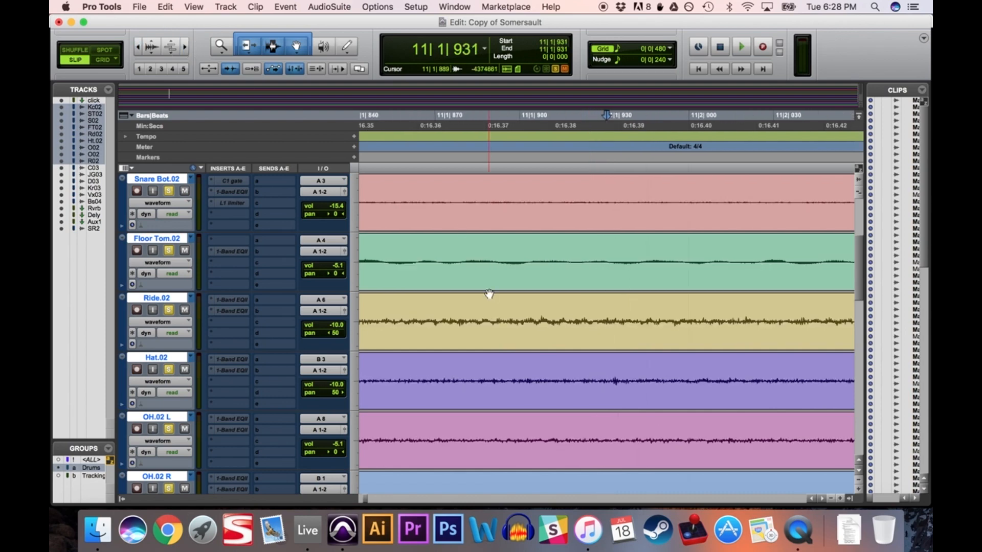
{"action": "left_click", "coordinate": [609, 379]}
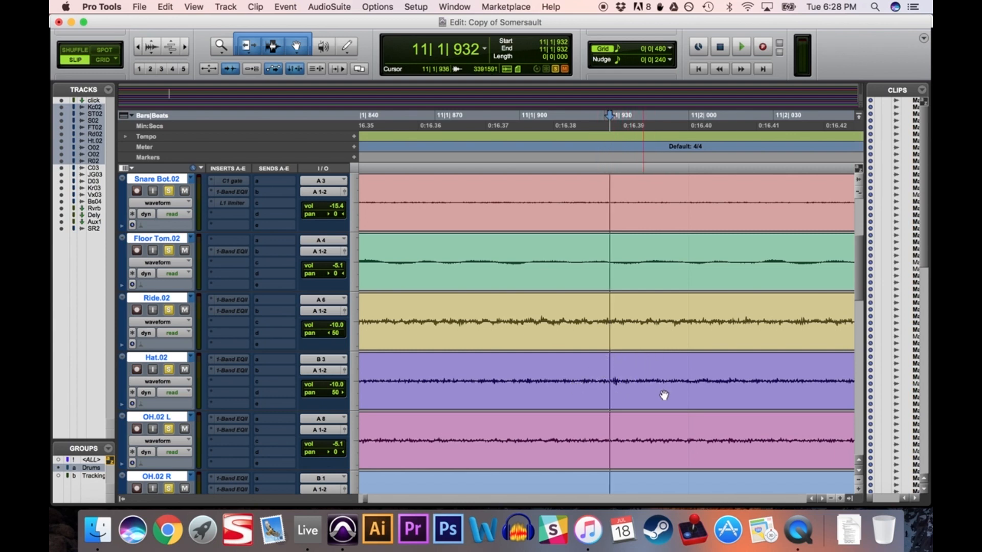
{"action": "scroll", "coordinate": [658, 393], "scroll_direction": "down", "scroll_amount": 2}
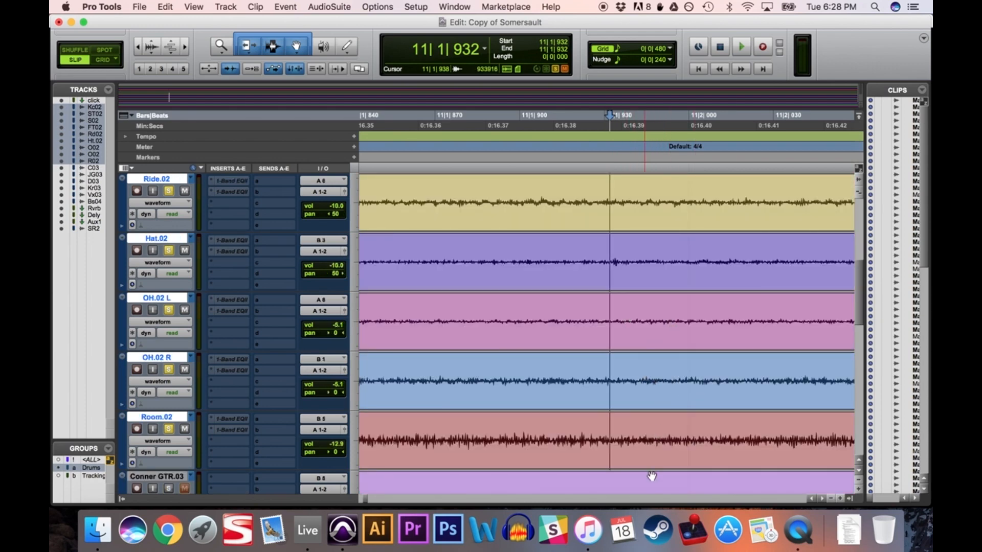
{"action": "key", "text": "super+e"}
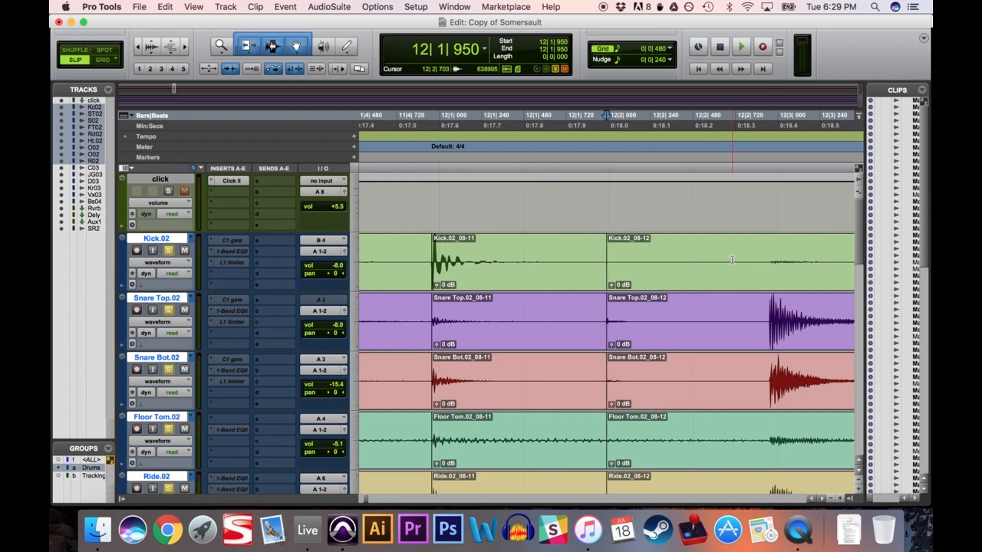
Step: Advance the cursor to the next transient, at 12|2|049, and inspect the drum tracks around it
{"action": "key", "text": "Tab"}
{"action": "scroll", "coordinate": [733, 260], "scroll_direction": "down", "scroll_amount": 5}
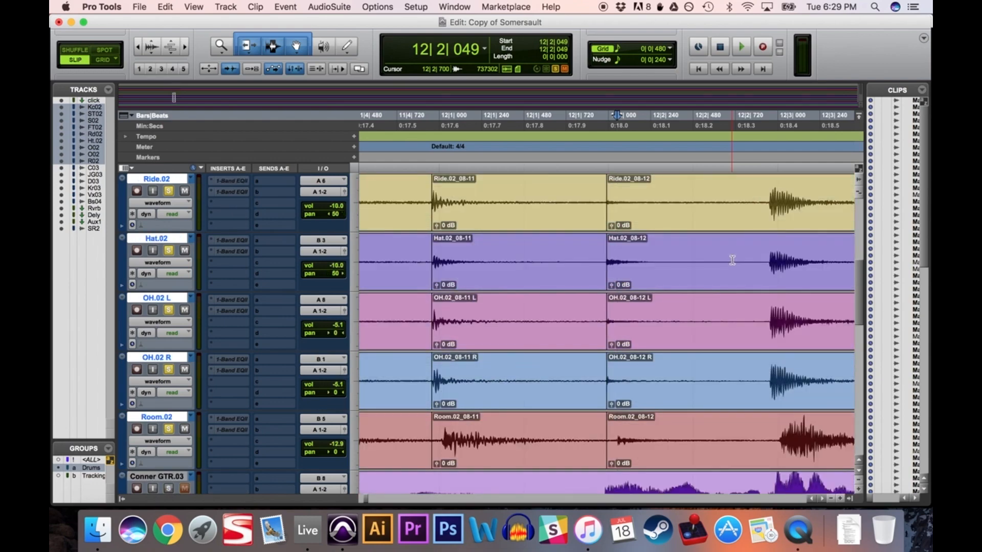
{"action": "scroll", "coordinate": [732, 260], "scroll_direction": "up", "scroll_amount": 4}
{"action": "scroll", "coordinate": [732, 260], "scroll_direction": "down", "scroll_amount": 1}
{"action": "scroll", "coordinate": [732, 260], "scroll_direction": "up", "scroll_amount": 1}
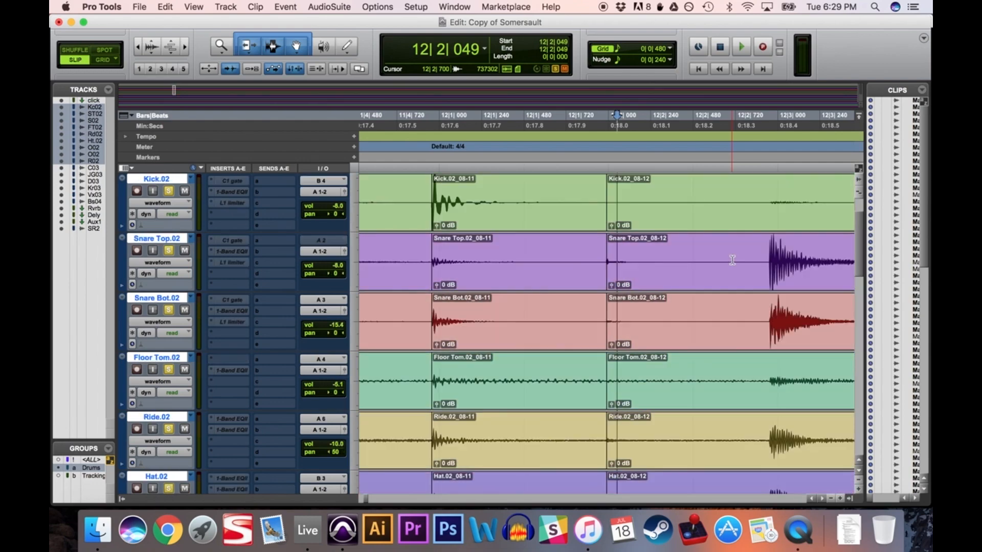
Step: Separate the clips on all drum tracks at the snare hit at 12|2|915 and advance to the transient at 12|3|015
{"action": "scroll", "coordinate": [733, 259], "scroll_direction": "down", "scroll_amount": 2}
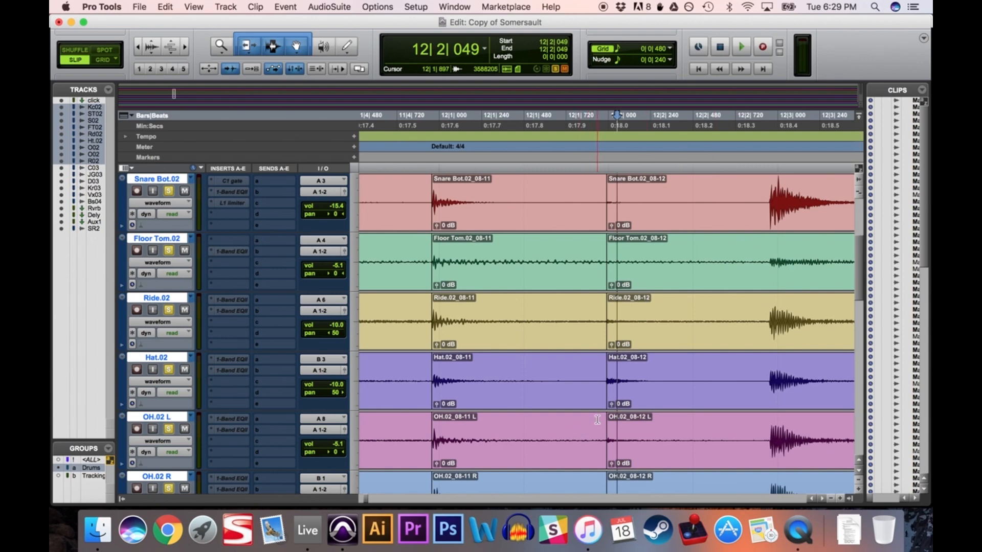
{"action": "key", "text": "Tab"}
{"action": "key", "text": "super+e"}
{"action": "key", "text": "Tab"}
{"action": "key", "text": "super+e"}
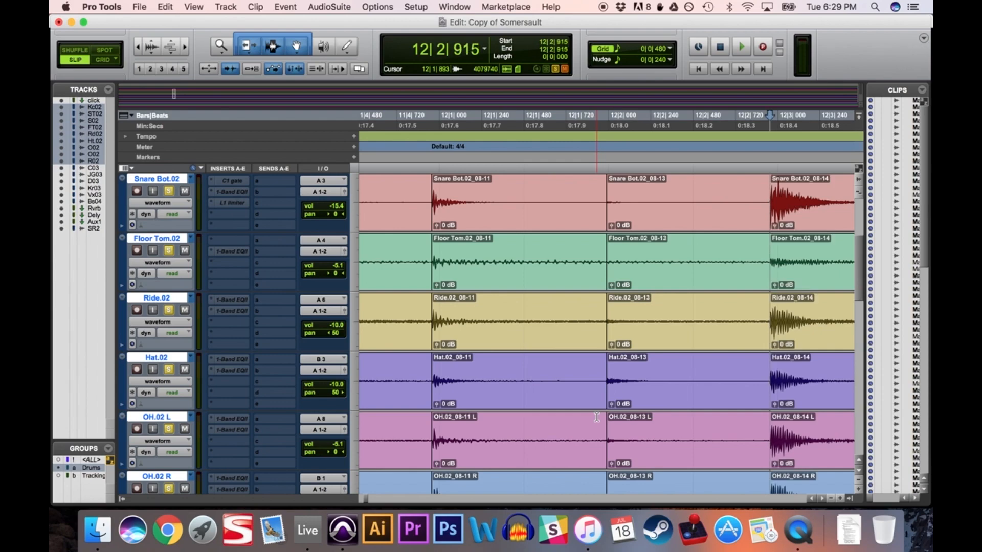
{"action": "key", "text": "Tab"}
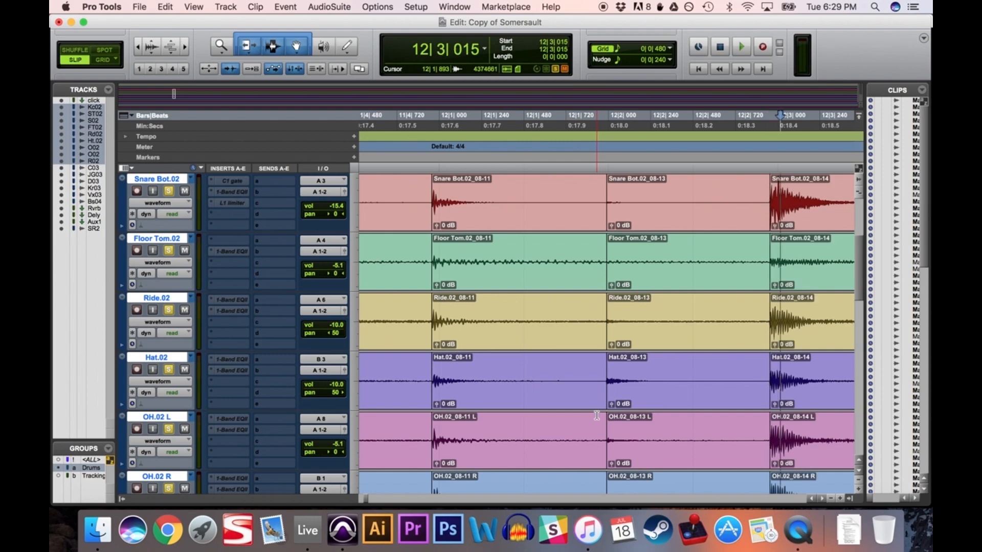
Step: Play the cut drums from 10|4|629, just before the first split, to check their timing
{"action": "scroll", "coordinate": [756, 267], "scroll_direction": "left", "scroll_amount": 10}
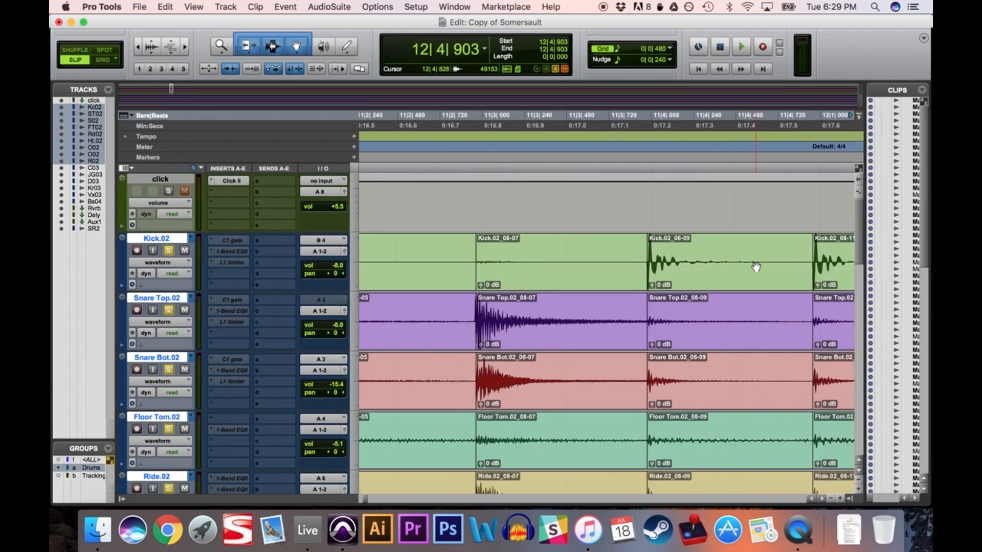
{"action": "scroll", "coordinate": [756, 267], "scroll_direction": "left", "scroll_amount": 10}
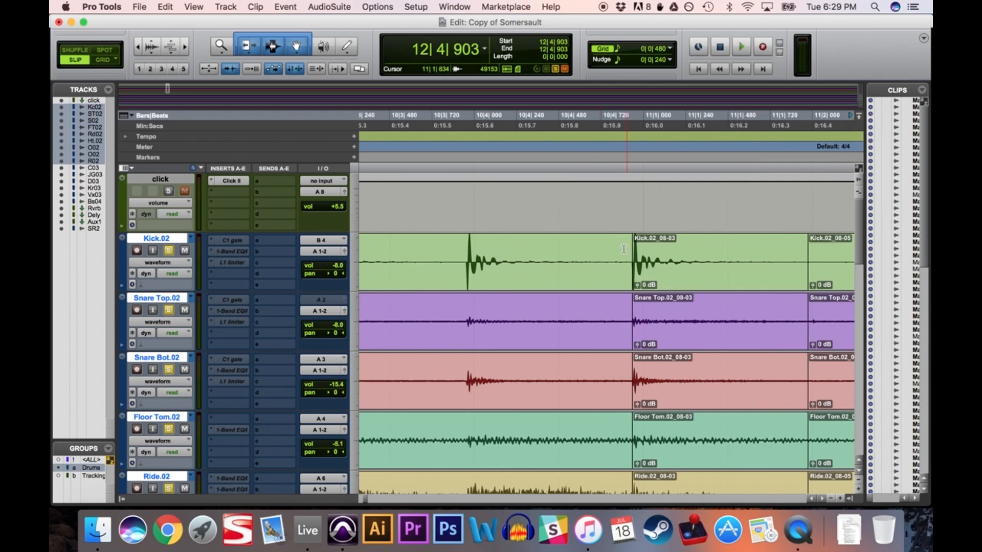
{"action": "left_click", "coordinate": [585, 248]}
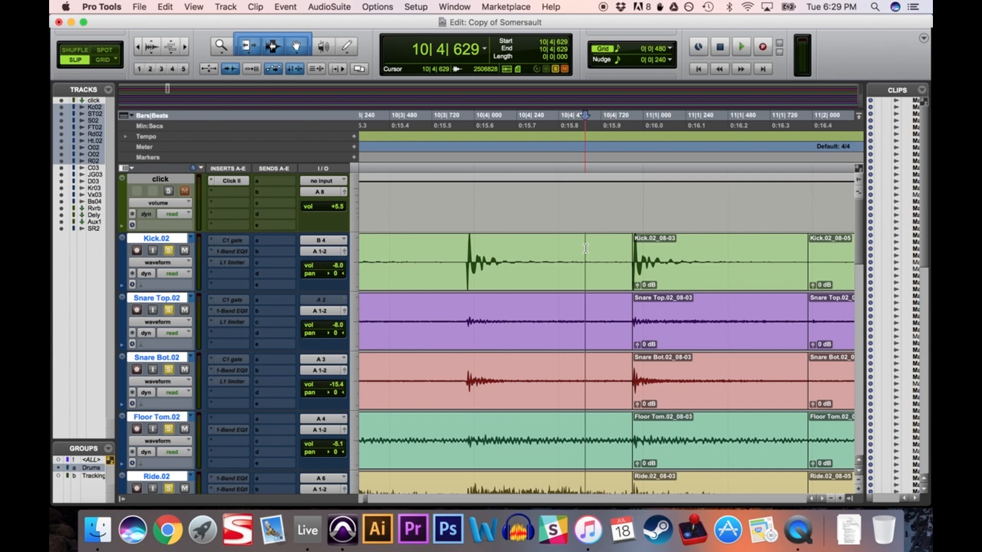
{"action": "key", "text": "space"}
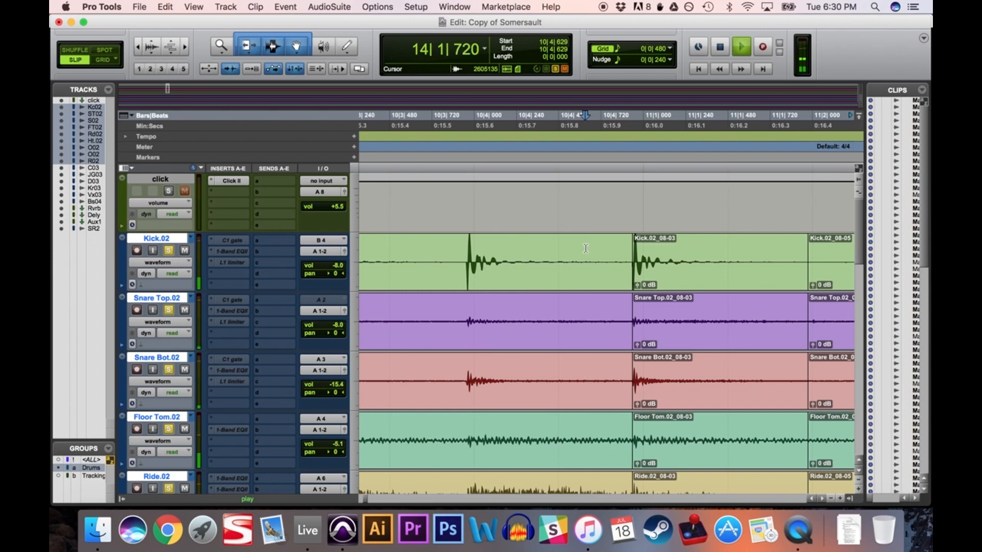
{"action": "key", "text": "space"}
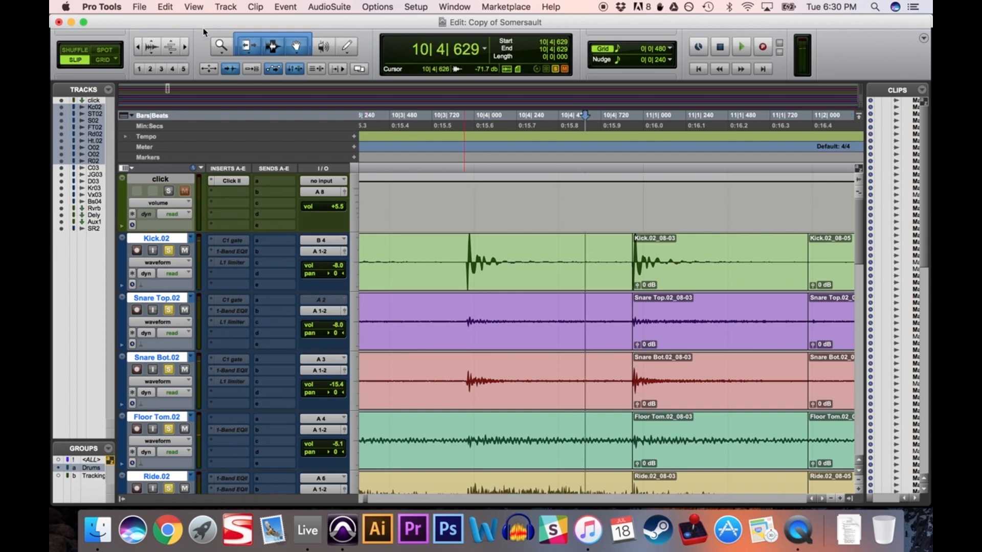
Step: Switch to Grid mode and move the first cut kick hit's clips on all drum tracks to 11|1|000
{"action": "left_click", "coordinate": [100, 60]}
{"action": "scroll", "coordinate": [698, 326], "scroll_direction": "right", "scroll_amount": 5}
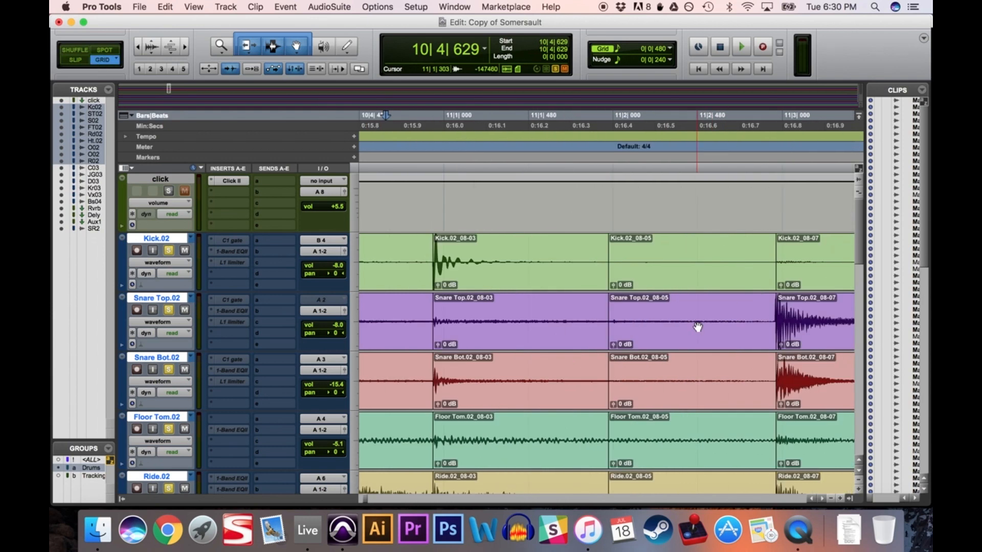
{"action": "left_click", "coordinate": [482, 282]}
{"action": "left_click_drag", "start_coordinate": [482, 283], "coordinate": [505, 283]}
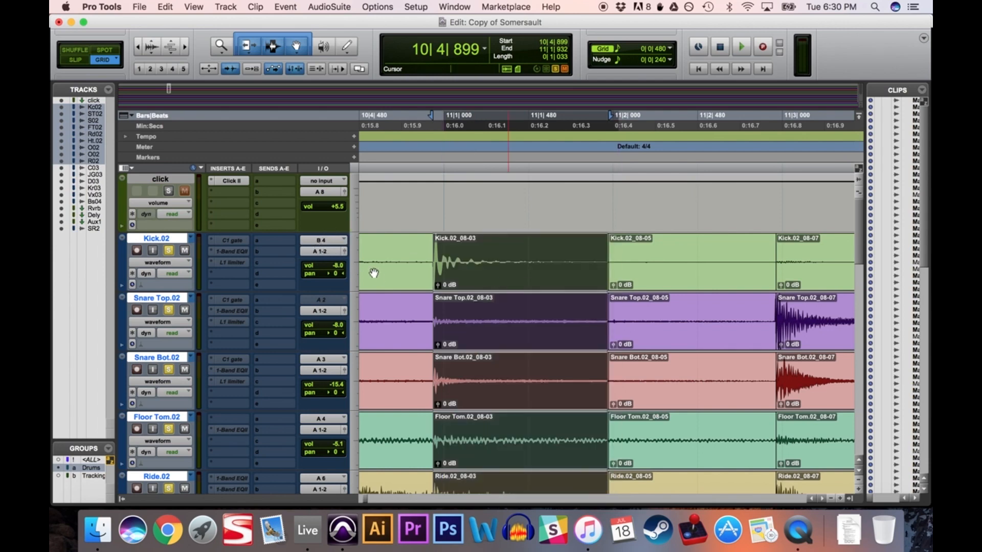
{"action": "key", "text": "super+0"}
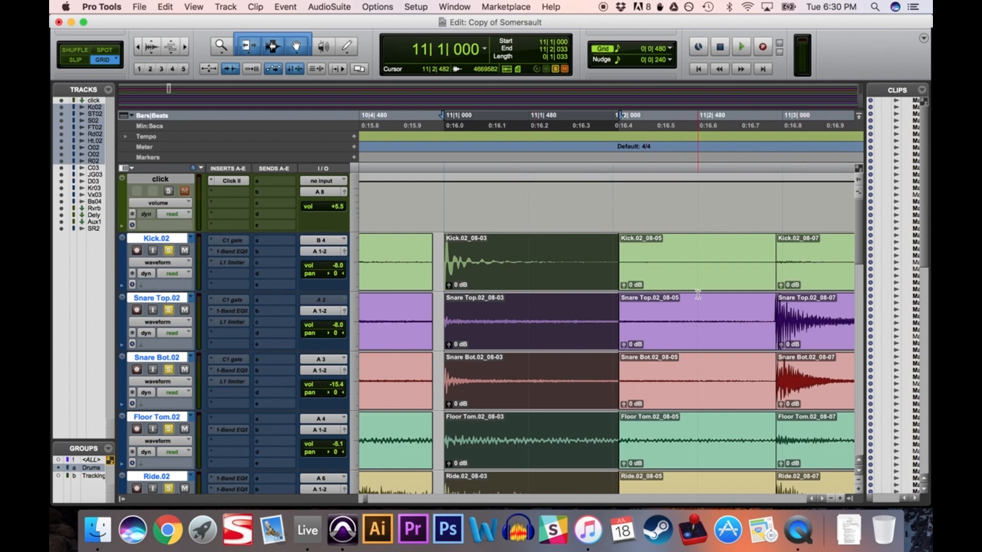
Step: Try to move the second hit's clips on all drum tracks to 11|2|000, and undo the move
{"action": "left_click_drag", "start_coordinate": [622, 259], "coordinate": [578, 258]}
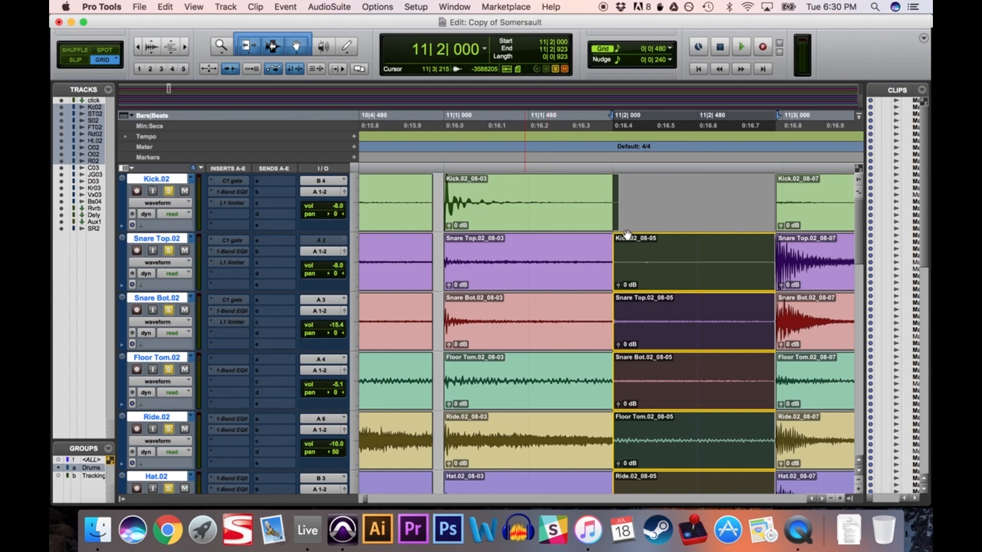
{"action": "left_click_drag", "start_coordinate": [638, 336], "coordinate": [638, 334]}
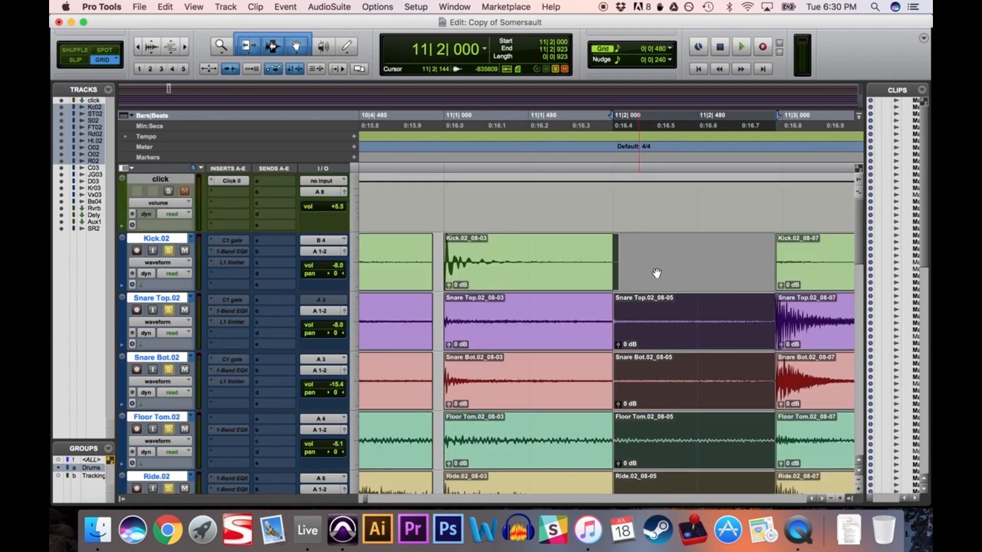
{"action": "left_click", "coordinate": [639, 208]}
{"action": "key", "text": "super+z"}
Step: Separate the clips on all drum tracks at the transient after the bar 13 kick, at 13|1|928
{"action": "scroll", "coordinate": [671, 282], "scroll_direction": "right", "scroll_amount": 15}
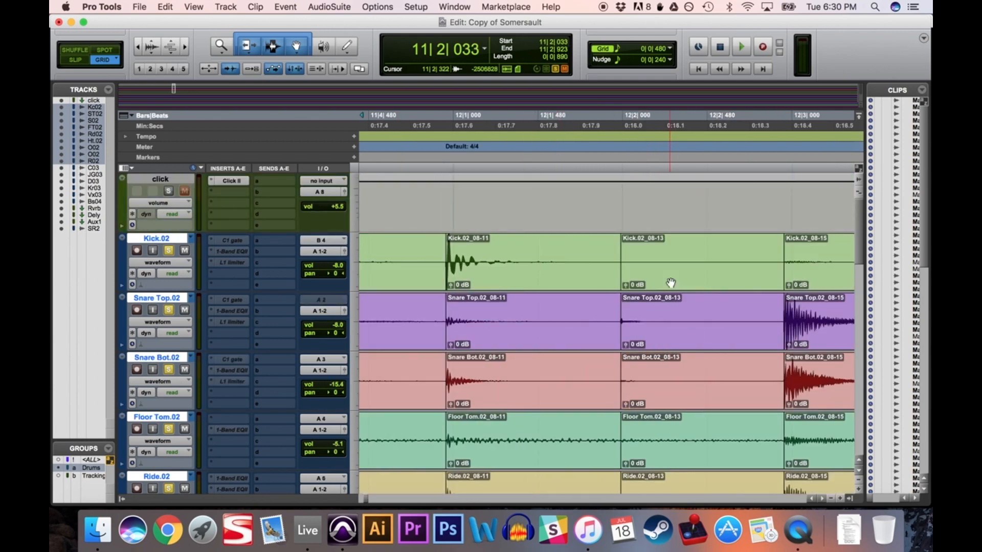
{"action": "scroll", "coordinate": [671, 283], "scroll_direction": "right", "scroll_amount": 15}
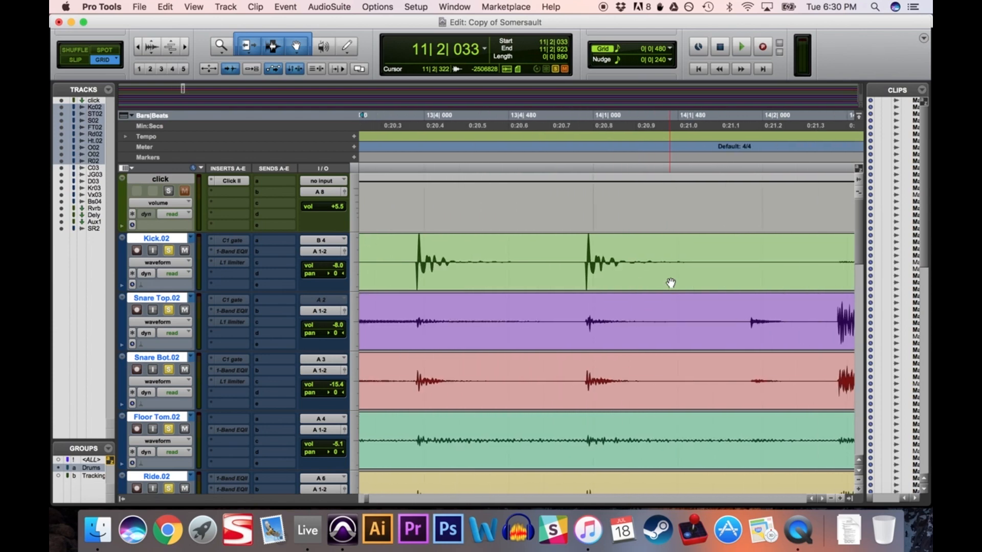
{"action": "scroll", "coordinate": [671, 283], "scroll_direction": "left", "scroll_amount": 10}
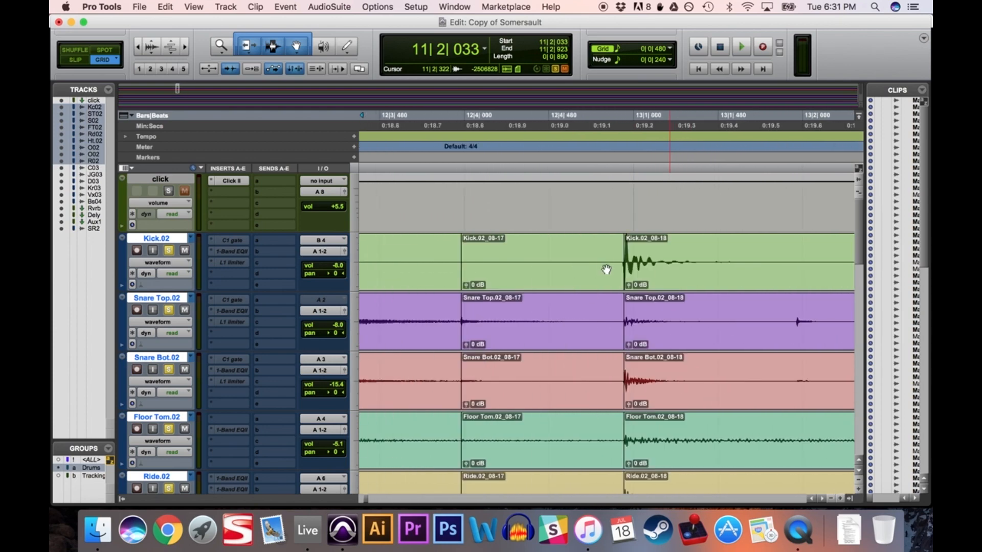
{"action": "left_click", "coordinate": [641, 256]}
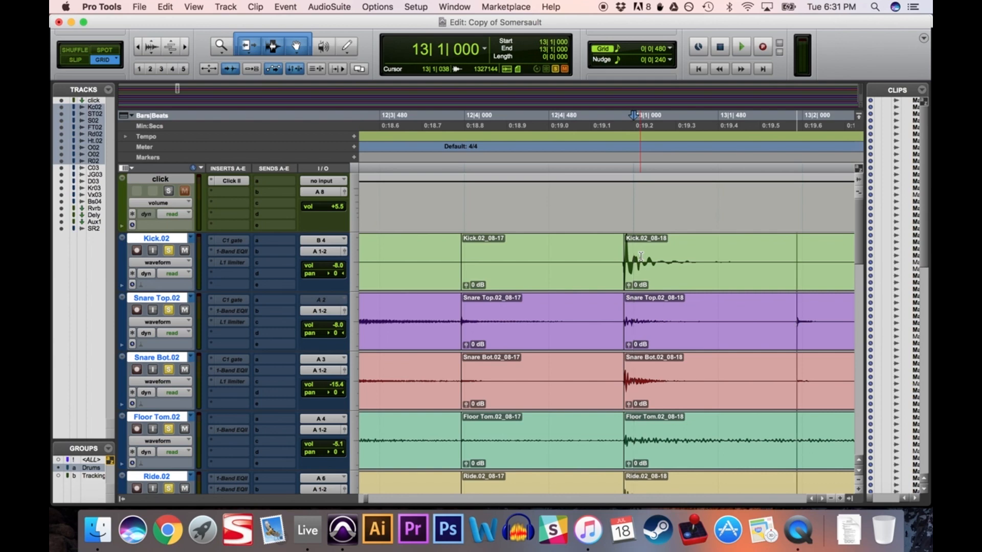
{"action": "key", "text": "Tab"}
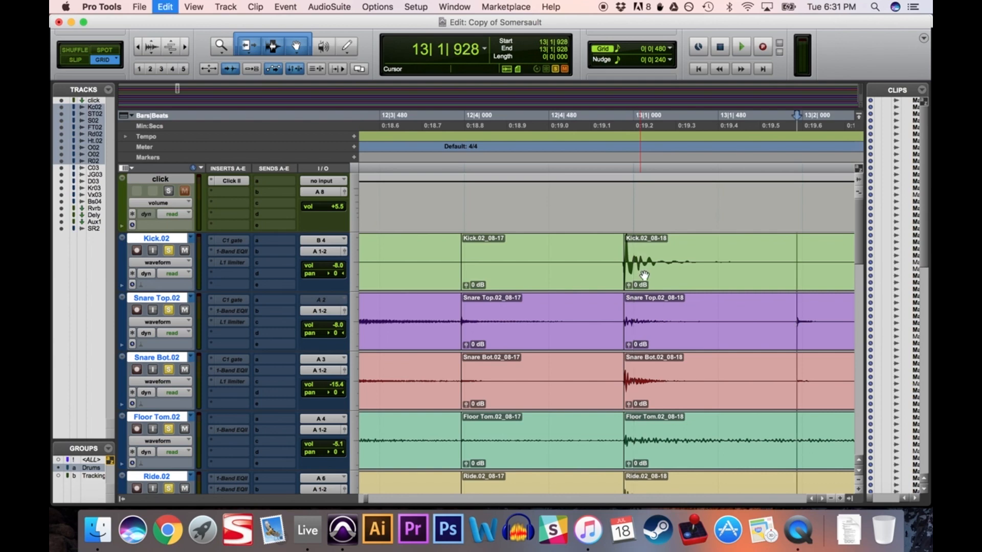
{"action": "key", "text": "super+e"}
Step: Snap the bar 13 kick hit's clips to 13|1|000 and the preceding hit's clips to 12|4|000 on all drum tracks
{"action": "left_click_drag", "start_coordinate": [646, 273], "coordinate": [668, 276]}
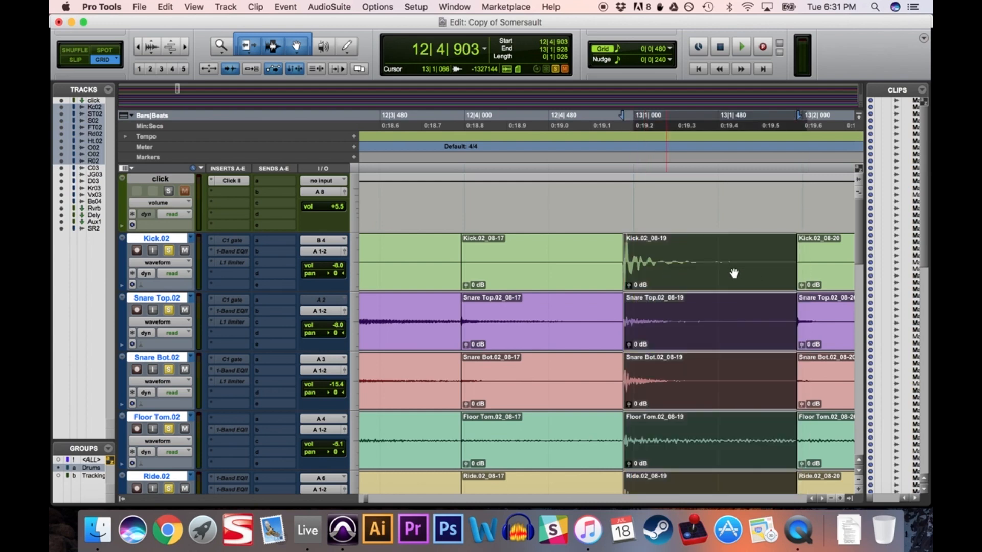
{"action": "key", "text": "super+0"}
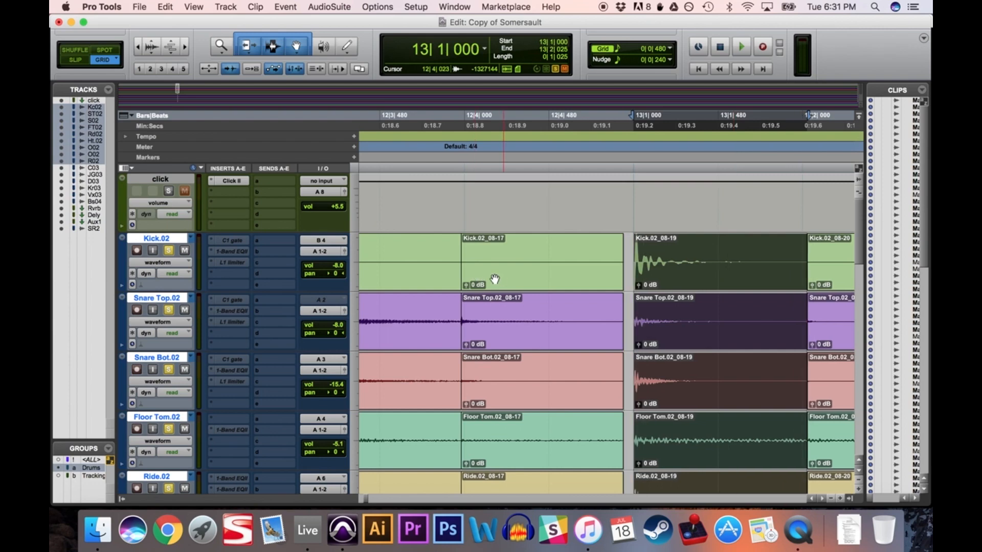
{"action": "left_click_drag", "start_coordinate": [492, 280], "coordinate": [506, 282]}
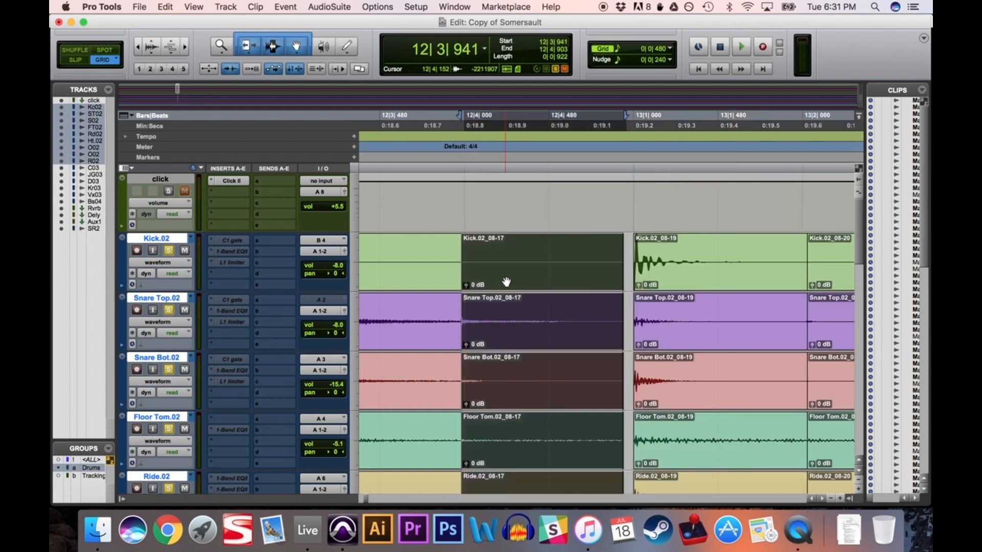
{"action": "key", "text": "super+0"}
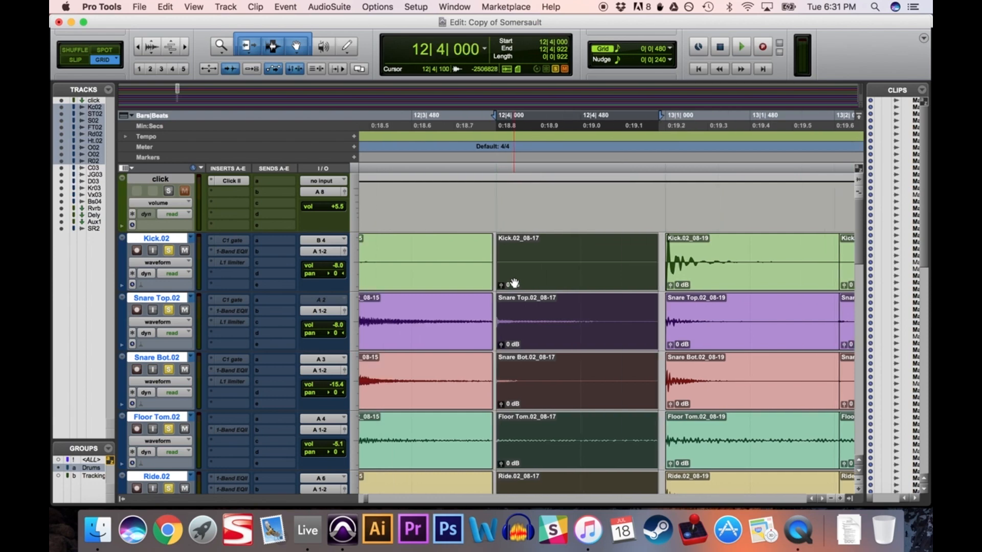
Step: Move the bar 12 snare hit's clips to 12|3|000 and extend the start of the following clips back to 12|4|000
{"action": "scroll", "coordinate": [514, 283], "scroll_direction": "left", "scroll_amount": 5}
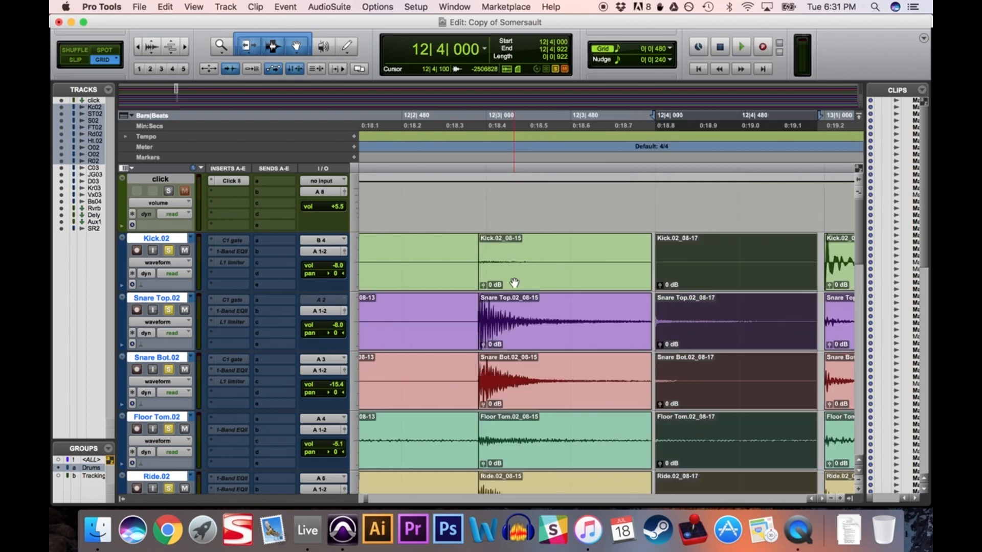
{"action": "left_click", "coordinate": [553, 278]}
{"action": "left_click_drag", "start_coordinate": [553, 279], "coordinate": [565, 283]}
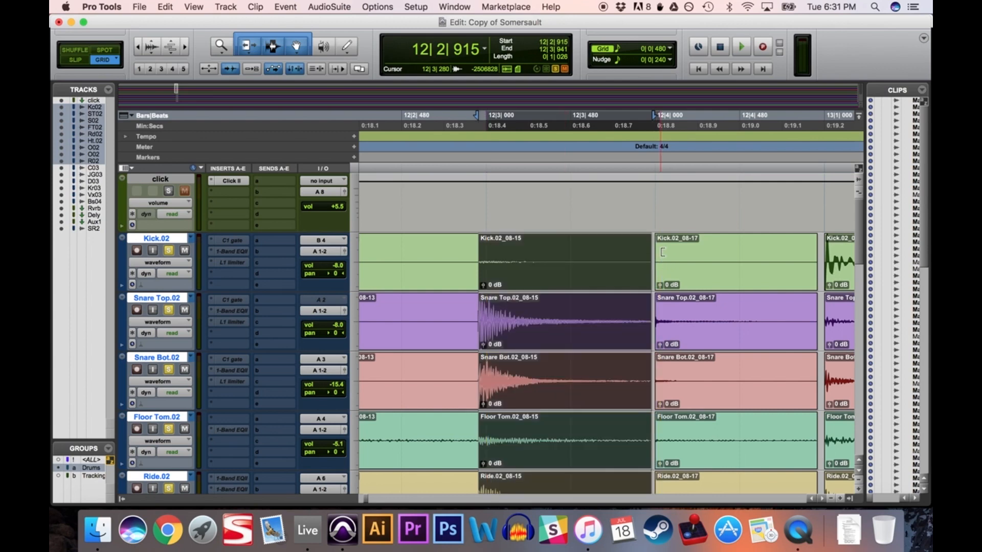
{"action": "key", "text": "super+0"}
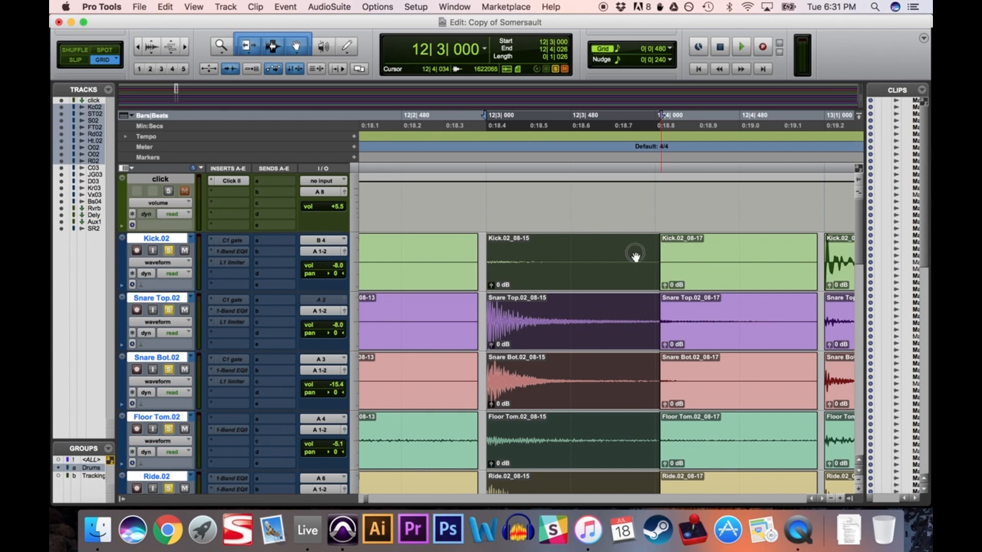
{"action": "key", "text": "ctrl+Tab"}
{"action": "key", "text": "super+0"}
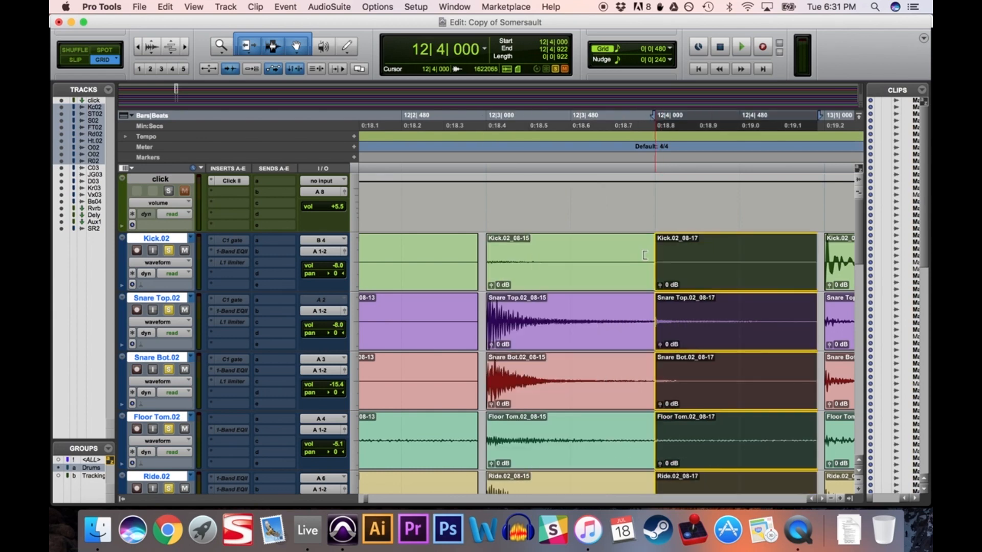
{"action": "scroll", "coordinate": [553, 317], "scroll_direction": "left", "scroll_amount": 5}
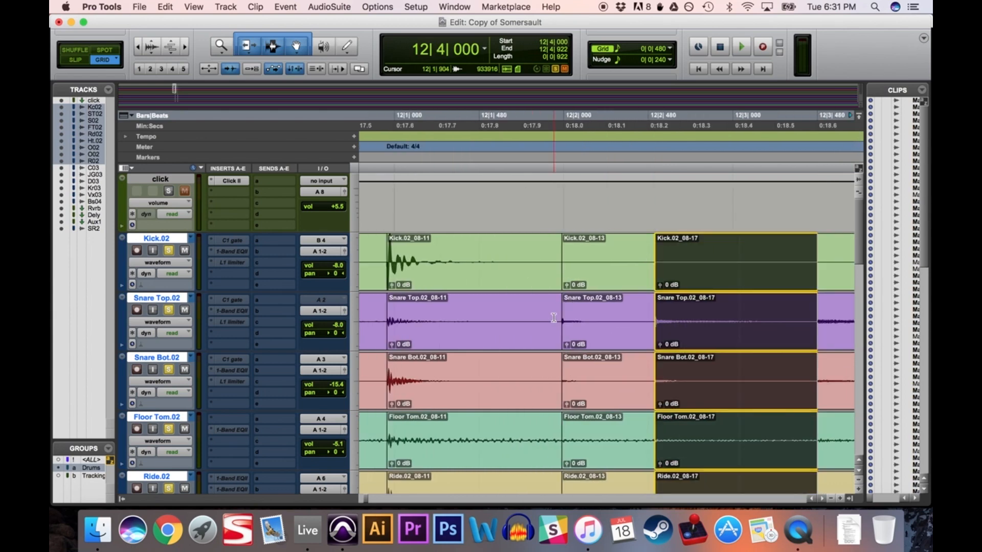
{"action": "left_click", "coordinate": [603, 272]}
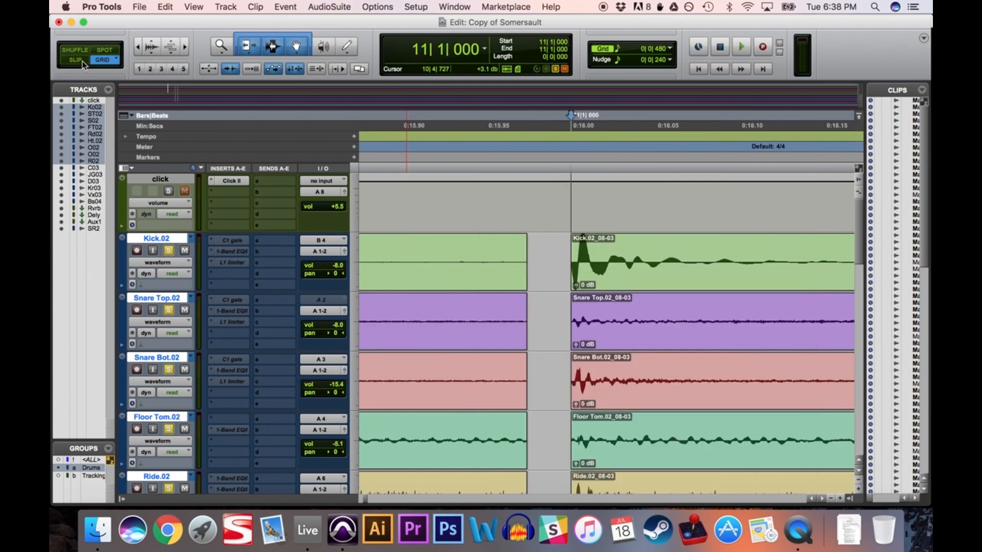
Step: Switch to Slip mode and play the edited drums from 11|1|000
{"action": "left_click", "coordinate": [83, 64]}
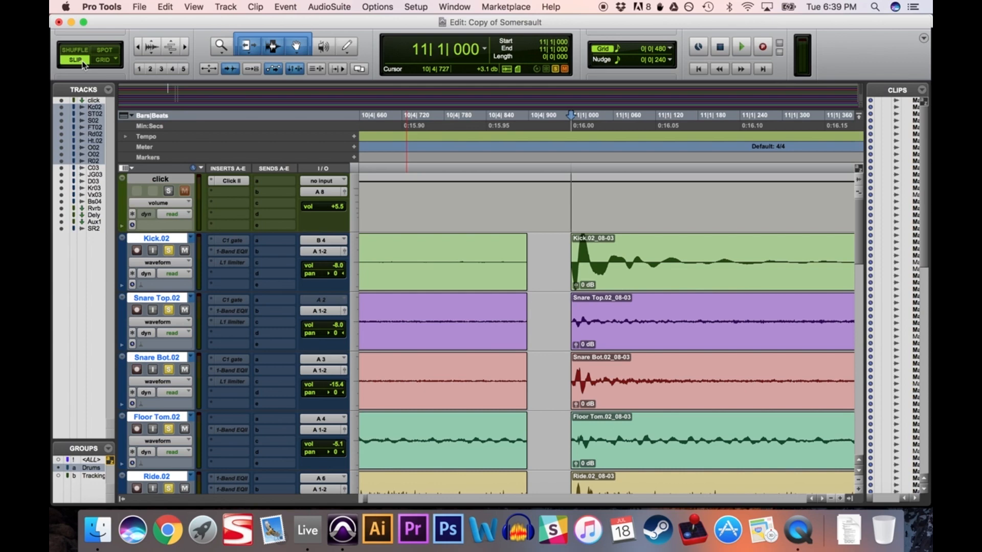
{"action": "left_click", "coordinate": [185, 50]}
{"action": "left_click", "coordinate": [186, 50]}
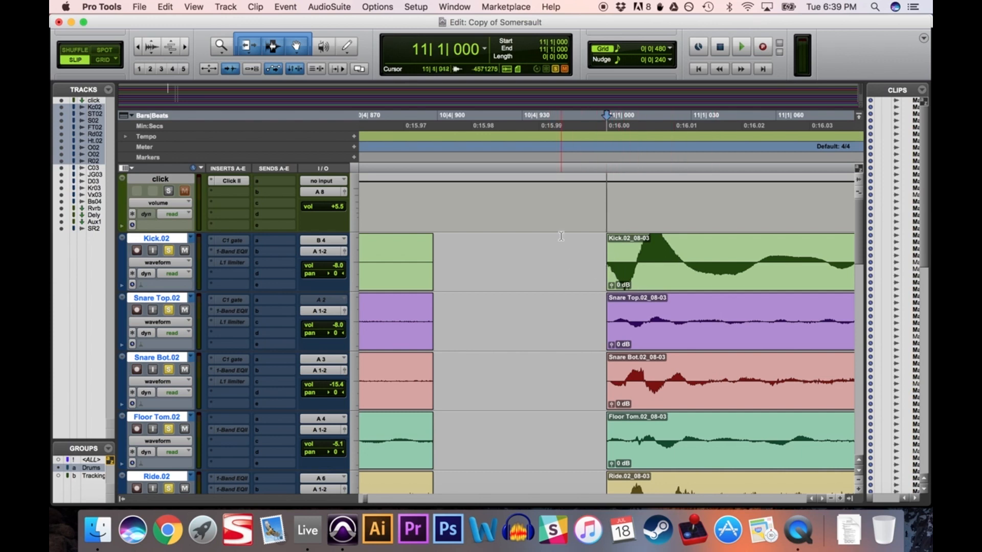
{"action": "key", "text": "space"}
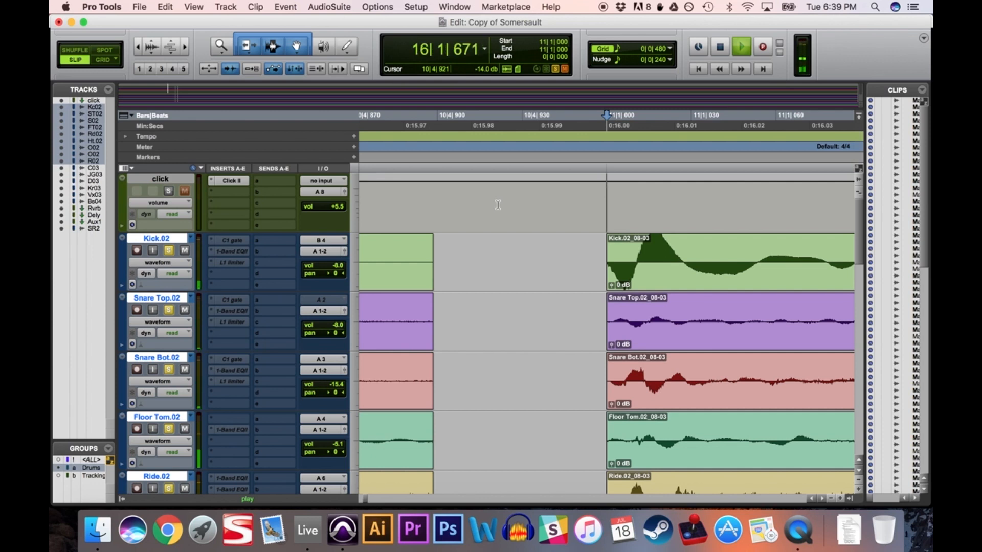
{"action": "key", "text": "space"}
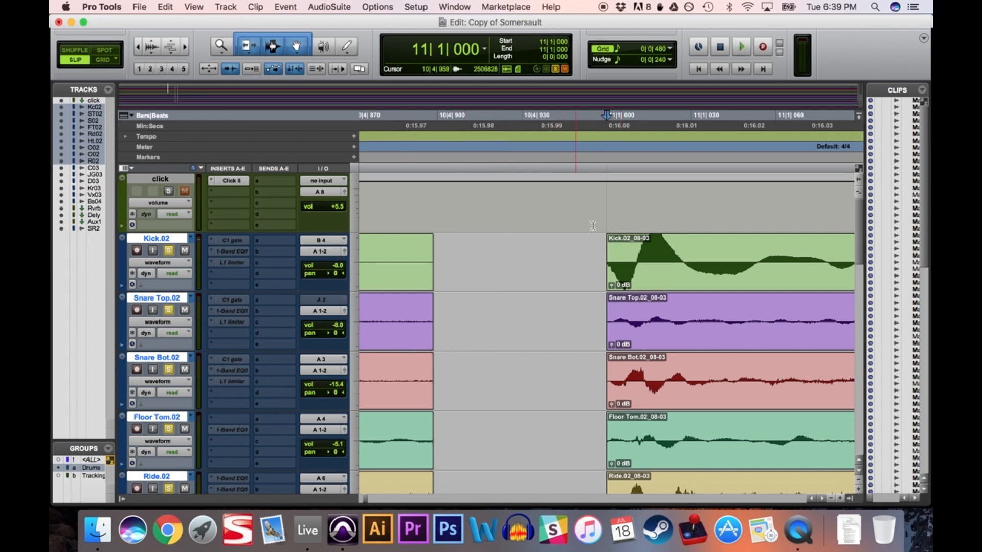
Step: Extend the start of the bar 11 kick hit's clips on all drum tracks back to 10|4|955
{"action": "left_click", "coordinate": [609, 250]}
{"action": "left_click_drag", "start_coordinate": [608, 250], "coordinate": [595, 255]}
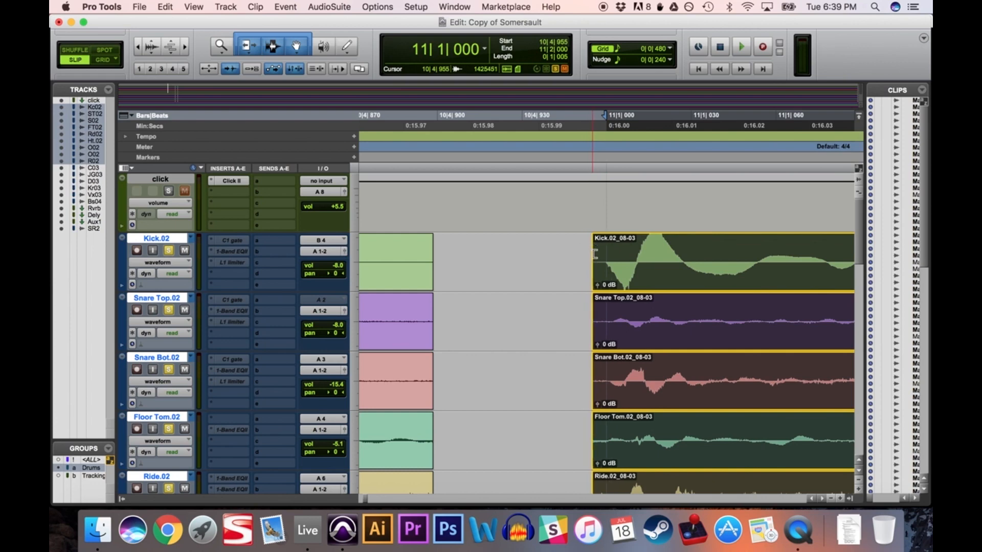
{"action": "scroll", "coordinate": [702, 369], "scroll_direction": "right", "scroll_amount": 5}
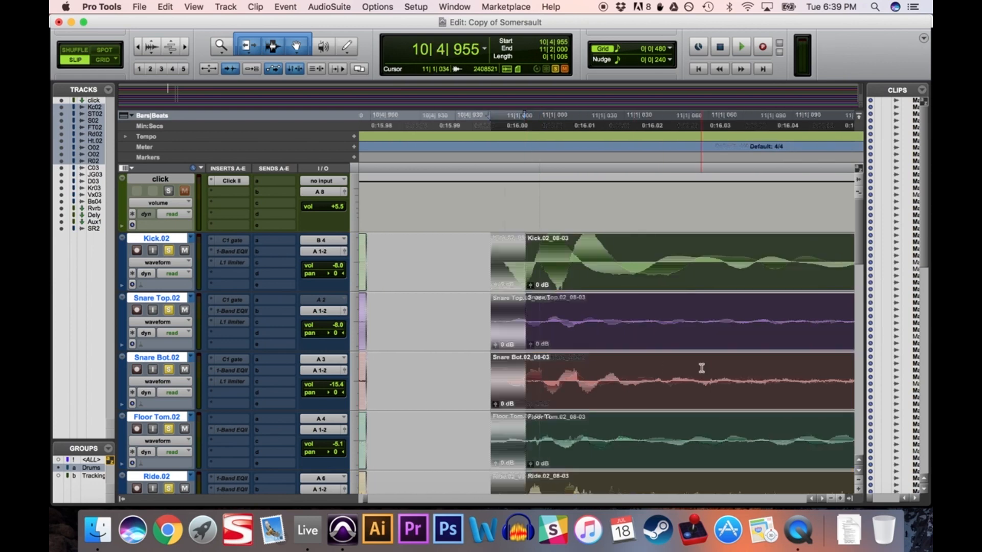
{"action": "scroll", "coordinate": [702, 368], "scroll_direction": "right", "scroll_amount": 3}
{"action": "scroll", "coordinate": [701, 369], "scroll_direction": "left", "scroll_amount": 3}
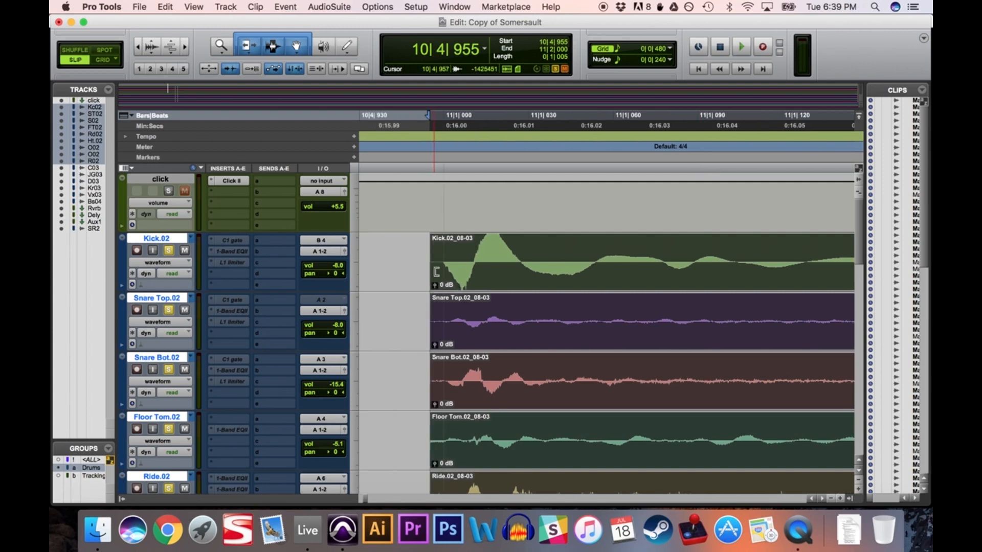
Step: Extend the start of the clips at bar 11 beat 2 on all drum tracks back to 11|1|951
{"action": "scroll", "coordinate": [436, 272], "scroll_direction": "left", "scroll_amount": 1}
{"action": "scroll", "coordinate": [436, 272], "scroll_direction": "right", "scroll_amount": 5}
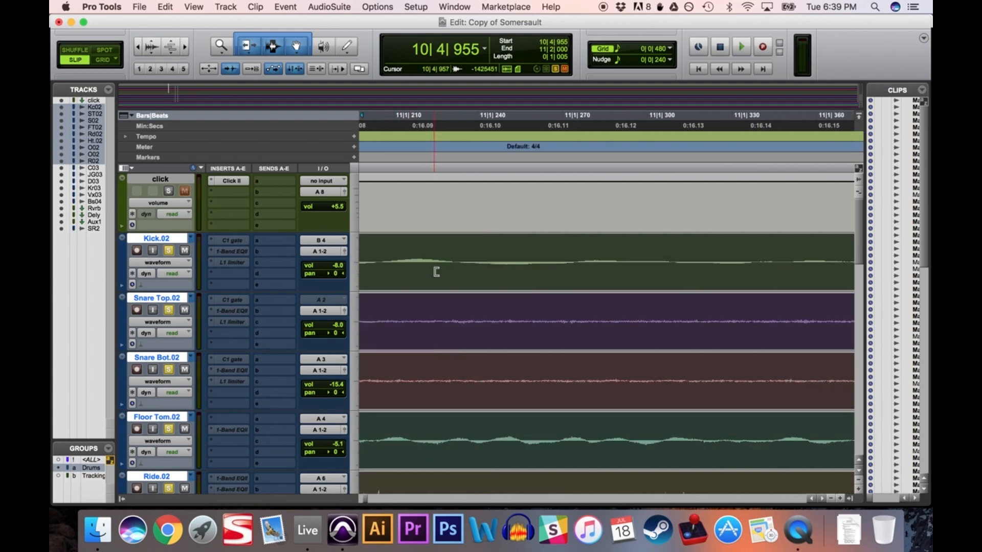
{"action": "scroll", "coordinate": [436, 272], "scroll_direction": "right", "scroll_amount": 5}
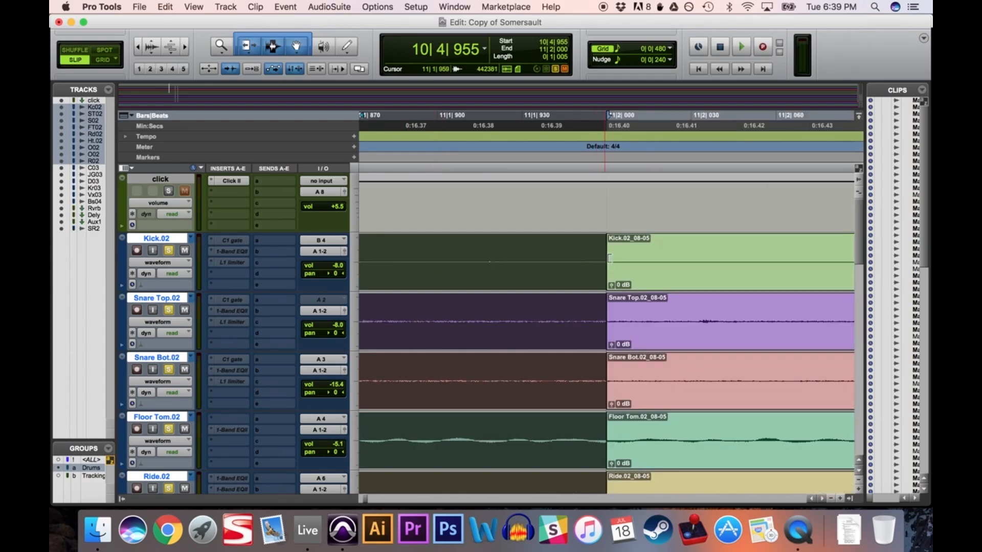
{"action": "left_click_drag", "start_coordinate": [608, 258], "coordinate": [581, 264]}
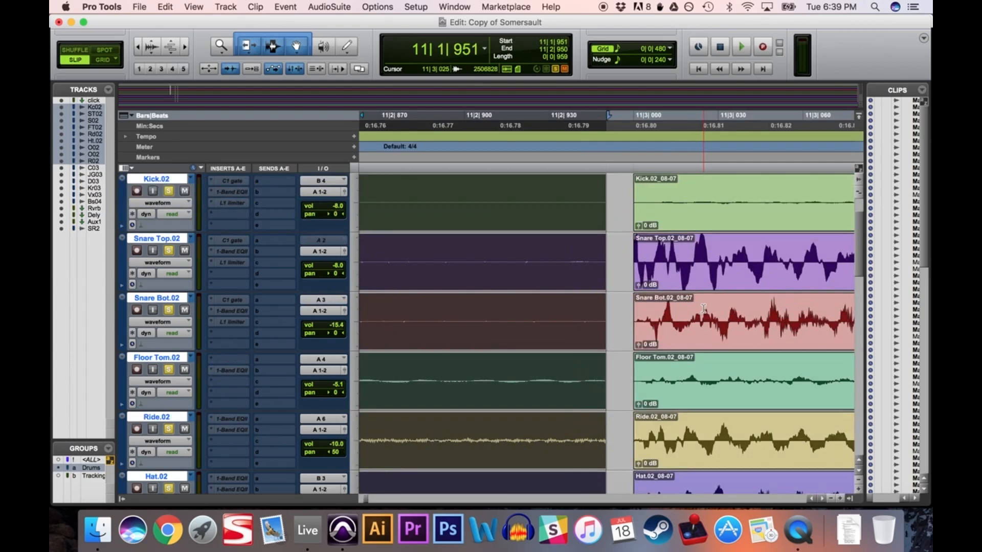
Step: Extend the start of the bar 11 snare hit's clips on all drum tracks back to 11|2|950, closing the gap before 11|3|000
{"action": "left_click_drag", "start_coordinate": [637, 200], "coordinate": [602, 205]}
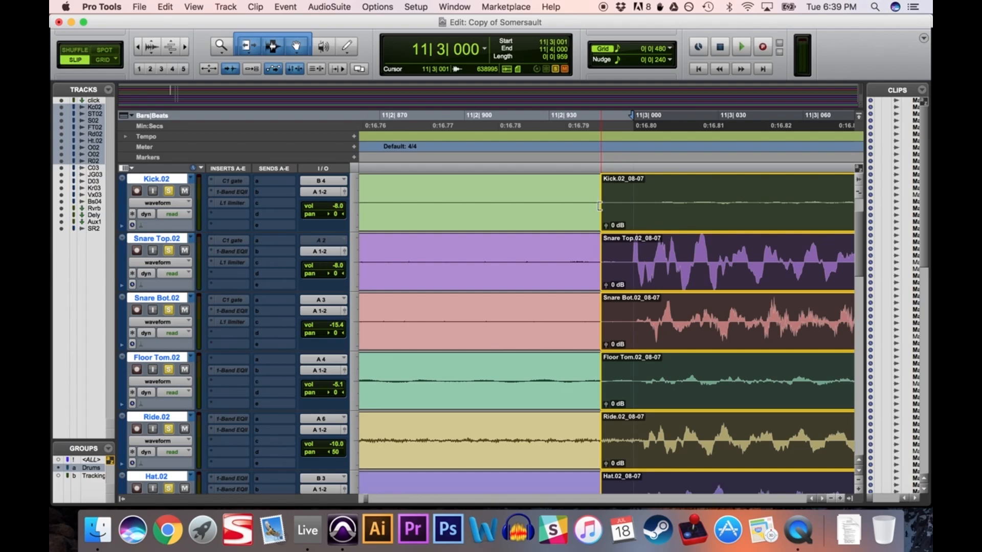
{"action": "double_click", "coordinate": [597, 199]}
{"action": "left_click_drag", "start_coordinate": [602, 198], "coordinate": [610, 198]}
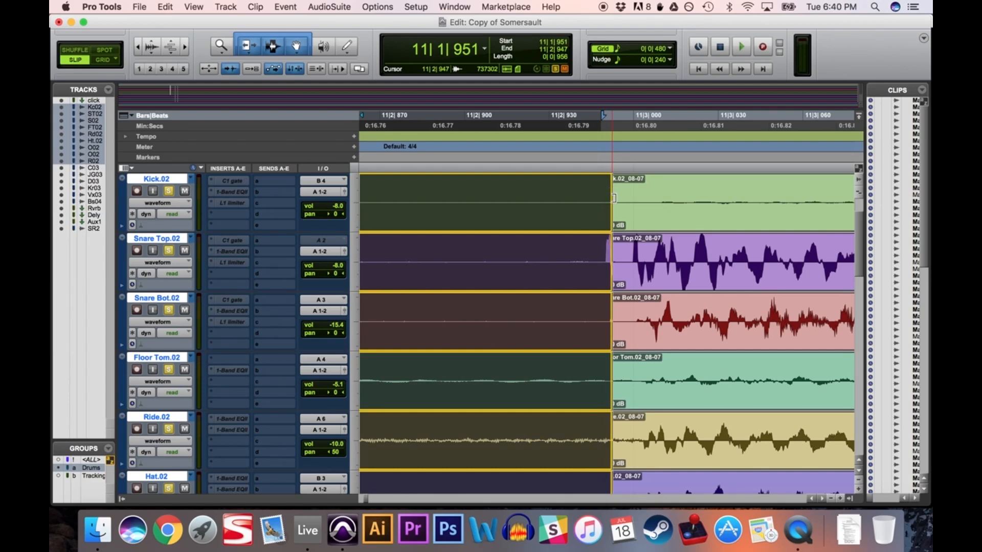
{"action": "left_click", "coordinate": [617, 196]}
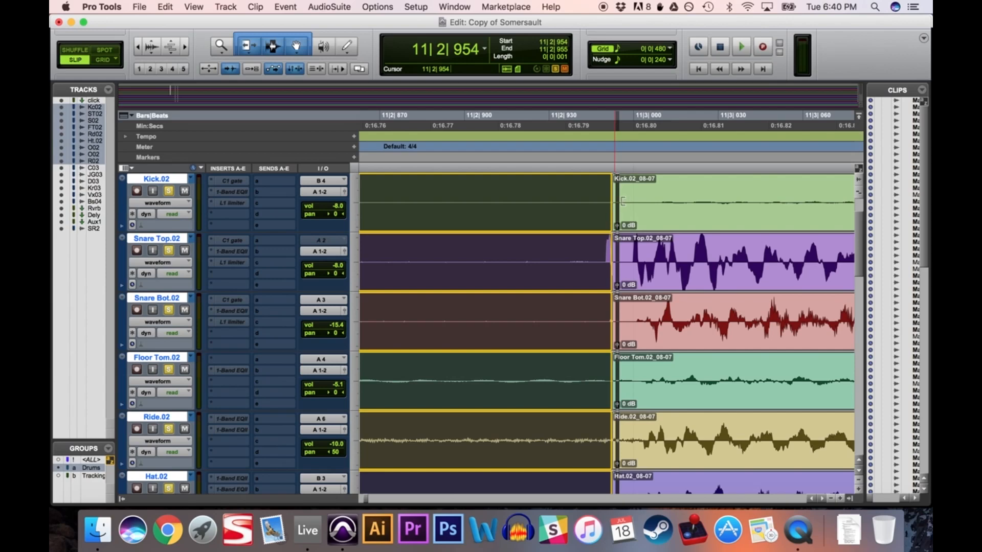
{"action": "left_click", "coordinate": [615, 201]}
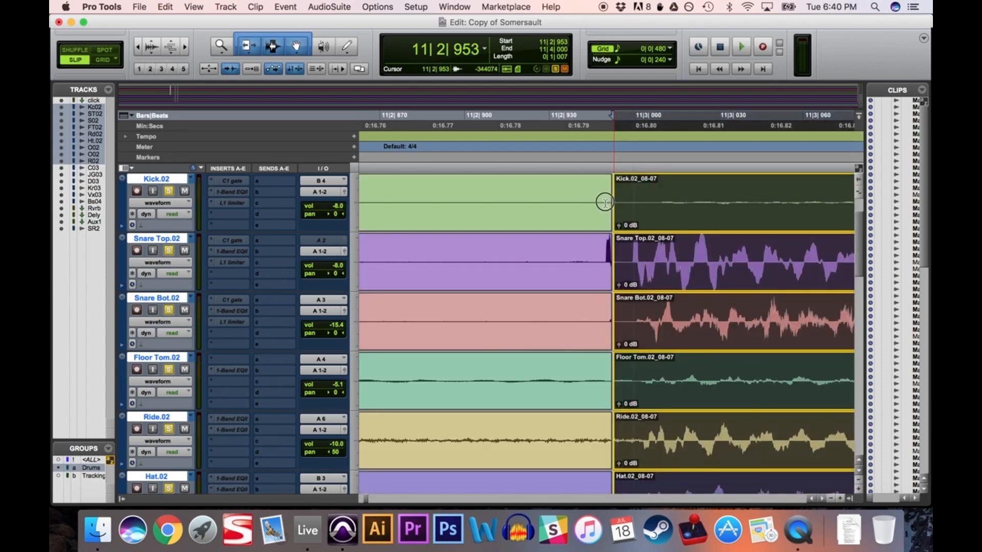
{"action": "left_click_drag", "start_coordinate": [605, 203], "coordinate": [606, 204]}
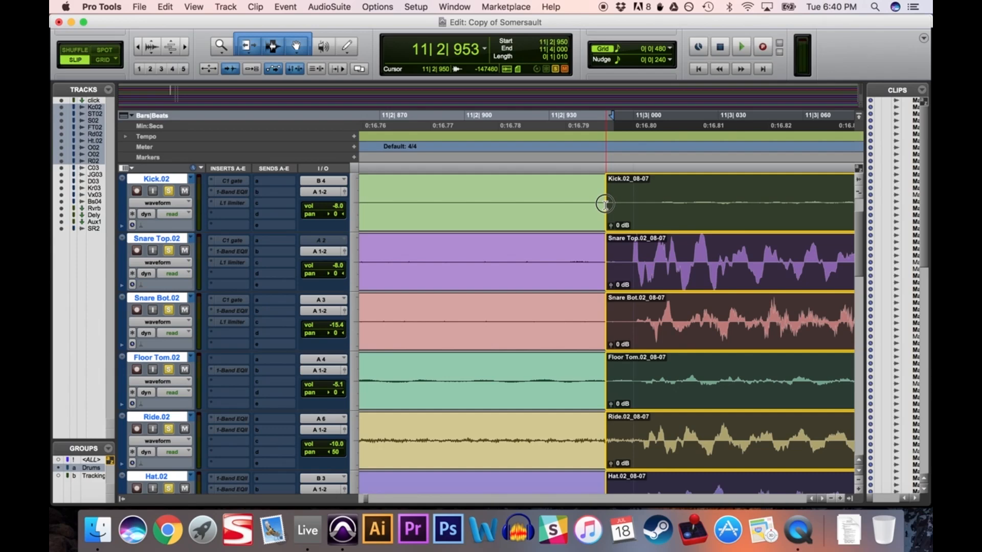
{"action": "left_click_drag", "start_coordinate": [605, 204], "coordinate": [606, 204]}
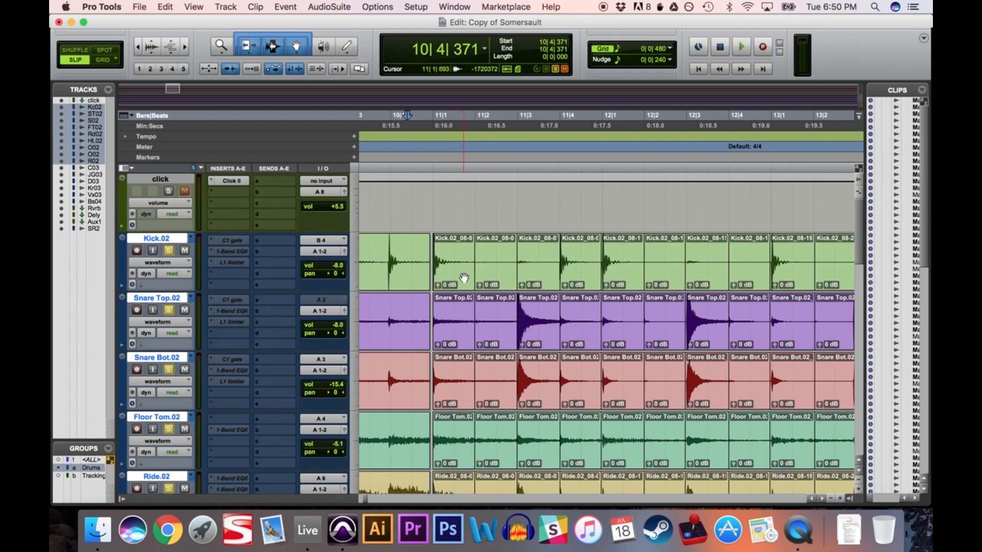
Step: Apply batch fades with centered equal-gain crossfades to the edited drum clips from bar 11 through the 13|1 hit, and consolidate them
{"action": "left_click", "coordinate": [464, 278]}
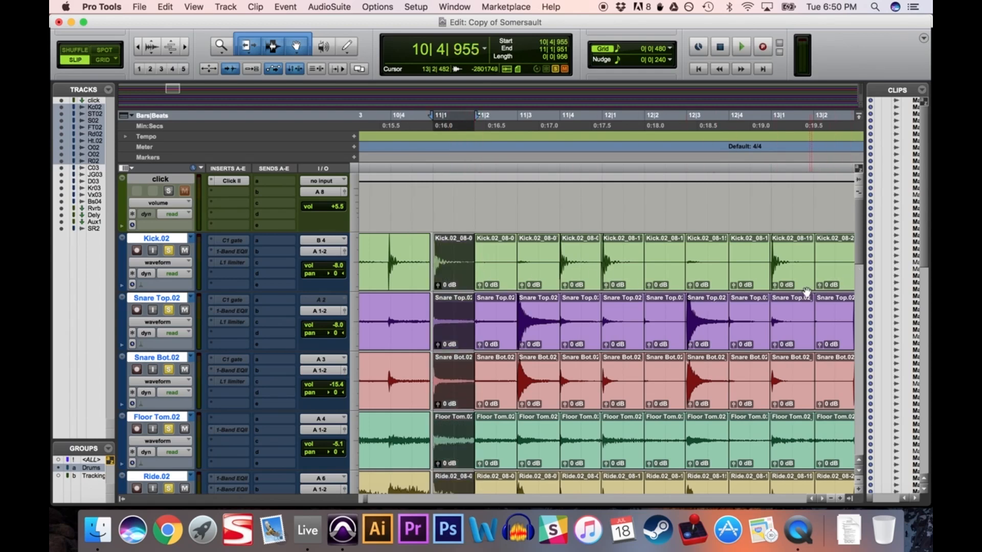
{"action": "left_click", "coordinate": [797, 284], "text": "shift"}
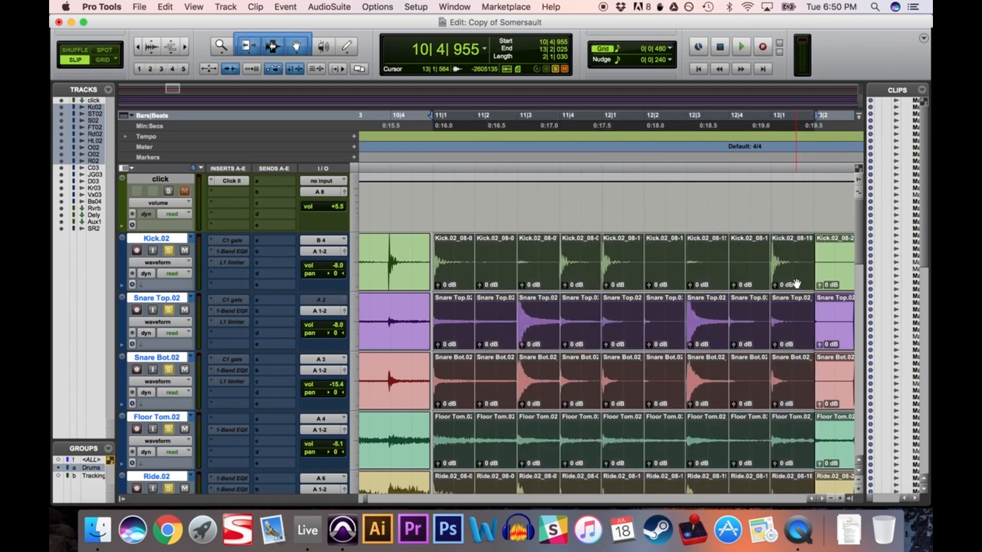
{"action": "key", "text": "super+f"}
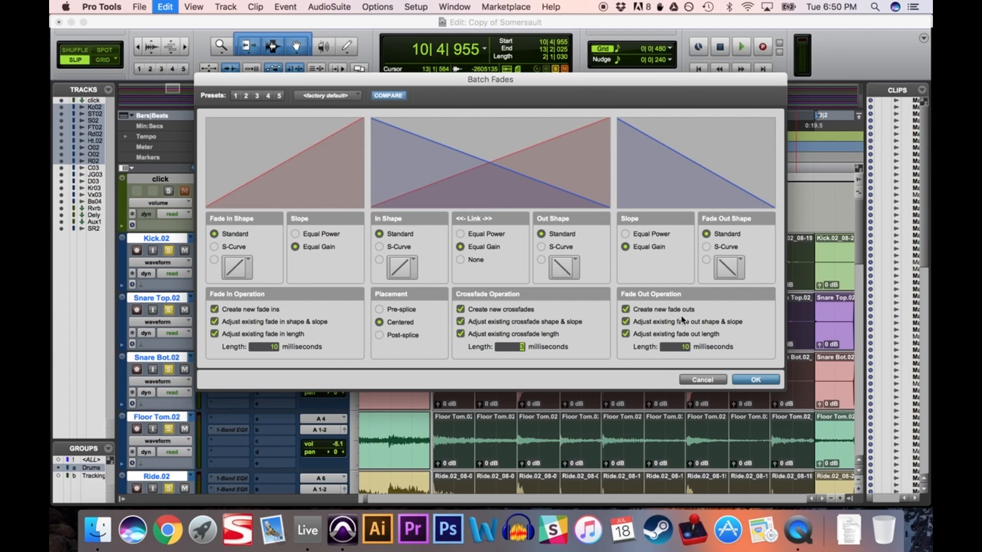
{"action": "left_click", "coordinate": [757, 379]}
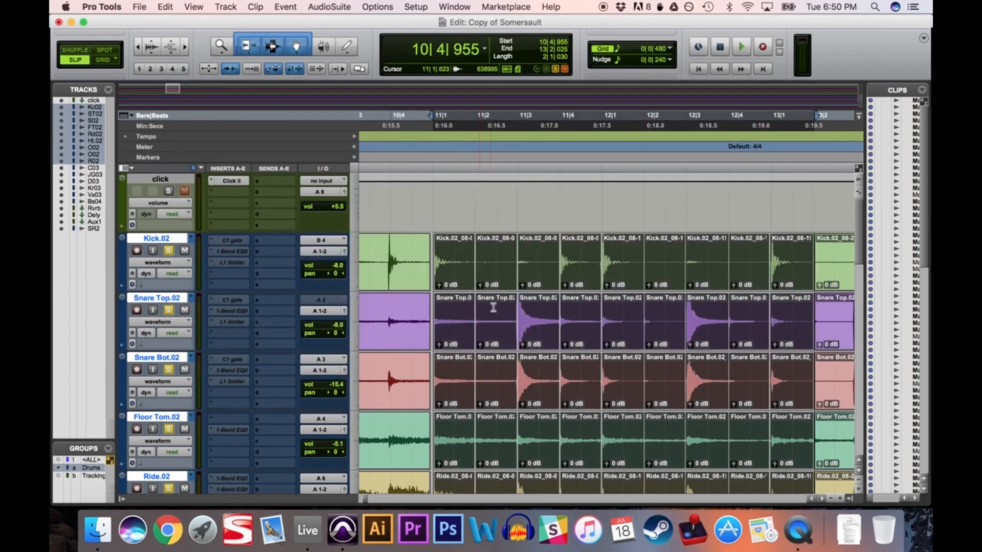
{"action": "left_click", "coordinate": [221, 8]}
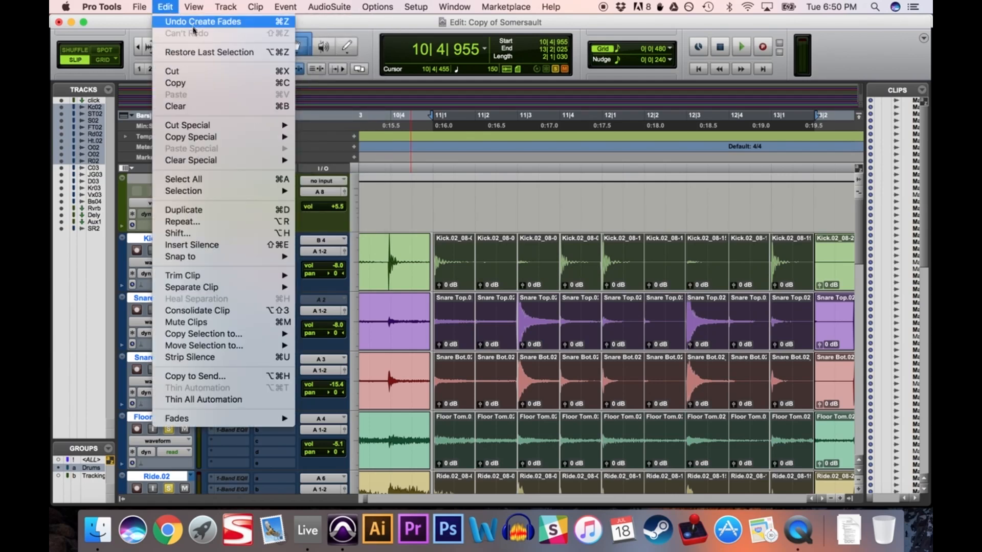
{"action": "left_click", "coordinate": [218, 314]}
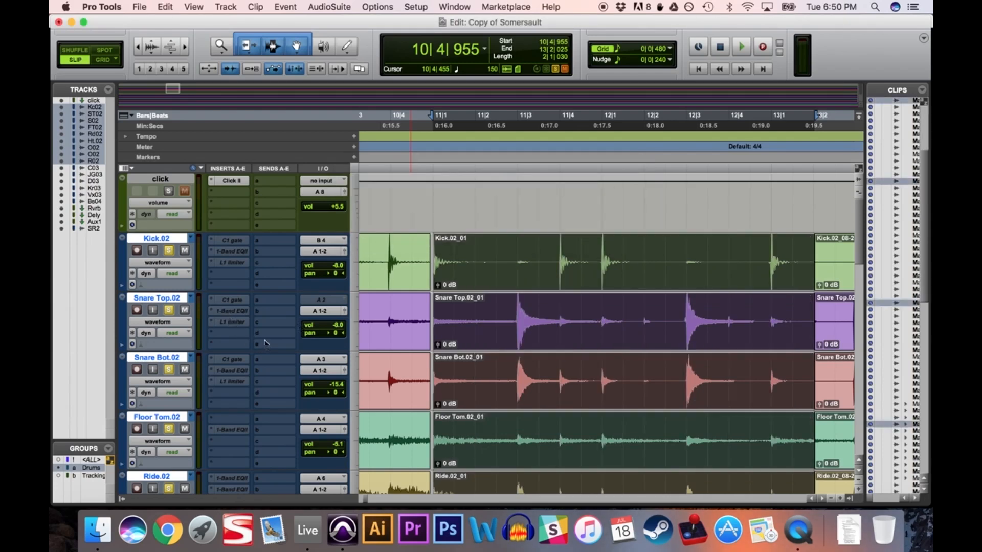
Step: Play the consolidated drum tracks from 10|4|929, just before bar 11
{"action": "left_click", "coordinate": [432, 206]}
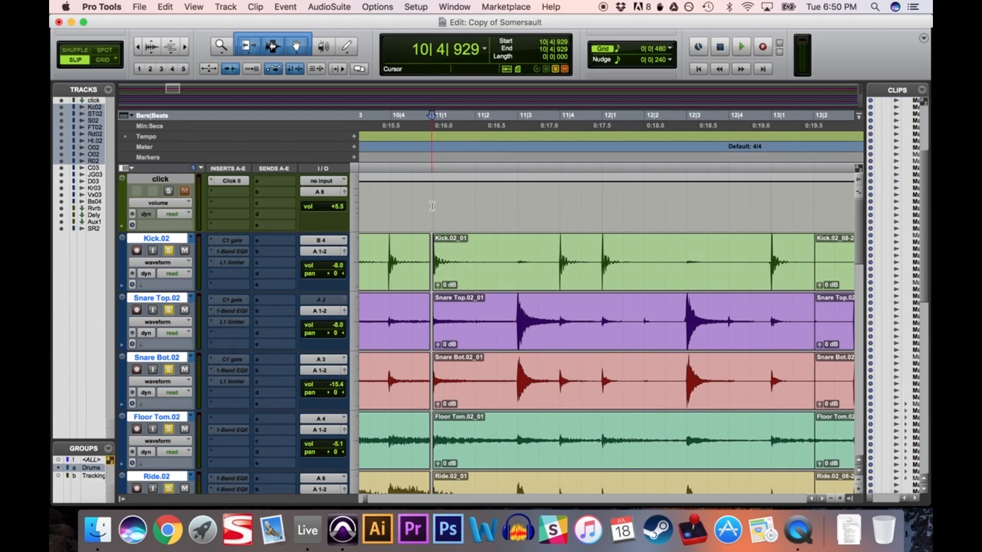
{"action": "key", "text": "space"}
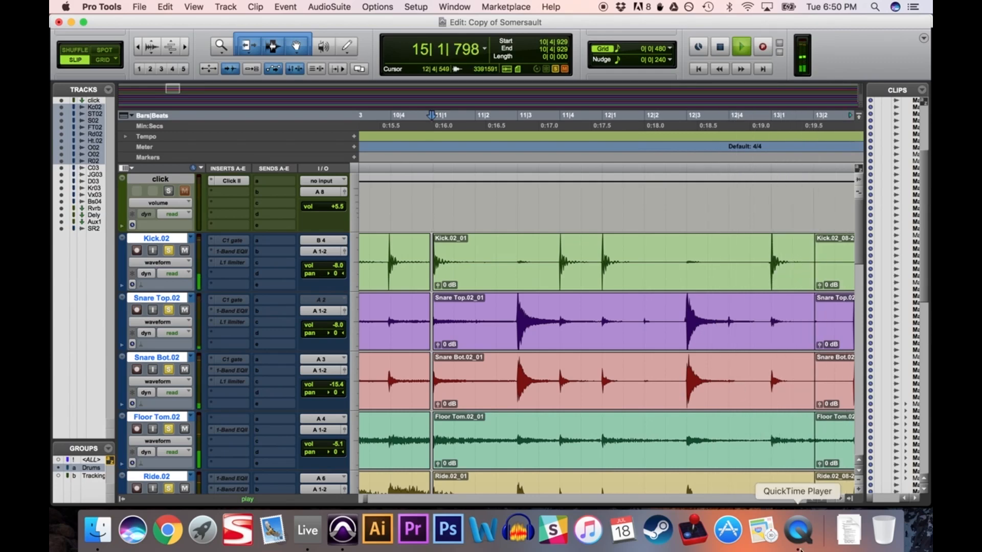
{"action": "left_click", "coordinate": [799, 532]}
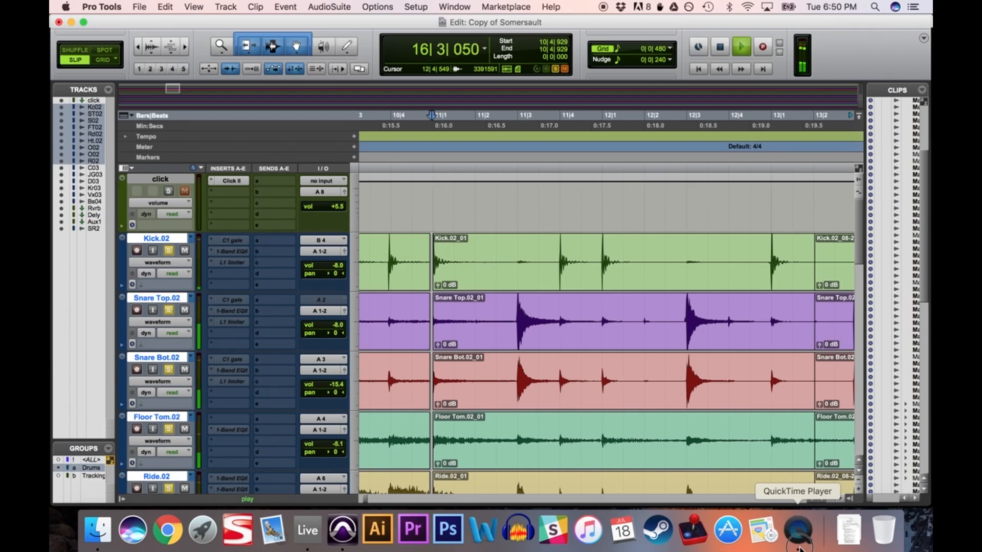